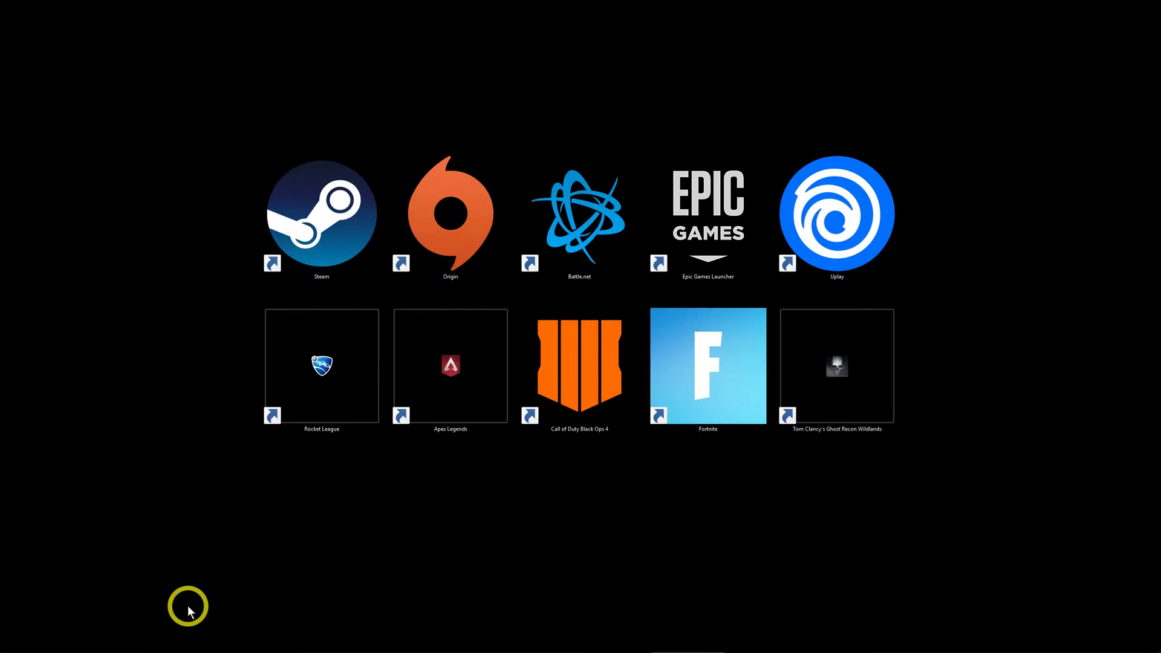
Step: Switch to Steam, start adding a non-Steam game to the library and look through the offered programs
mouse_move(175, 645)
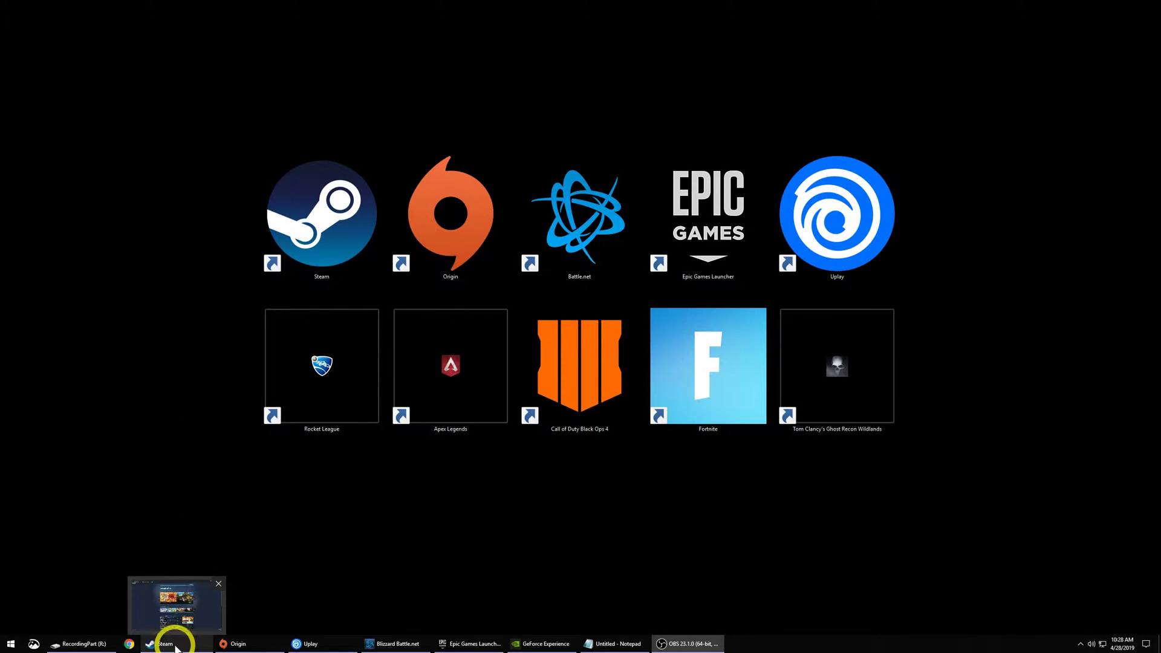
left_click(176, 646)
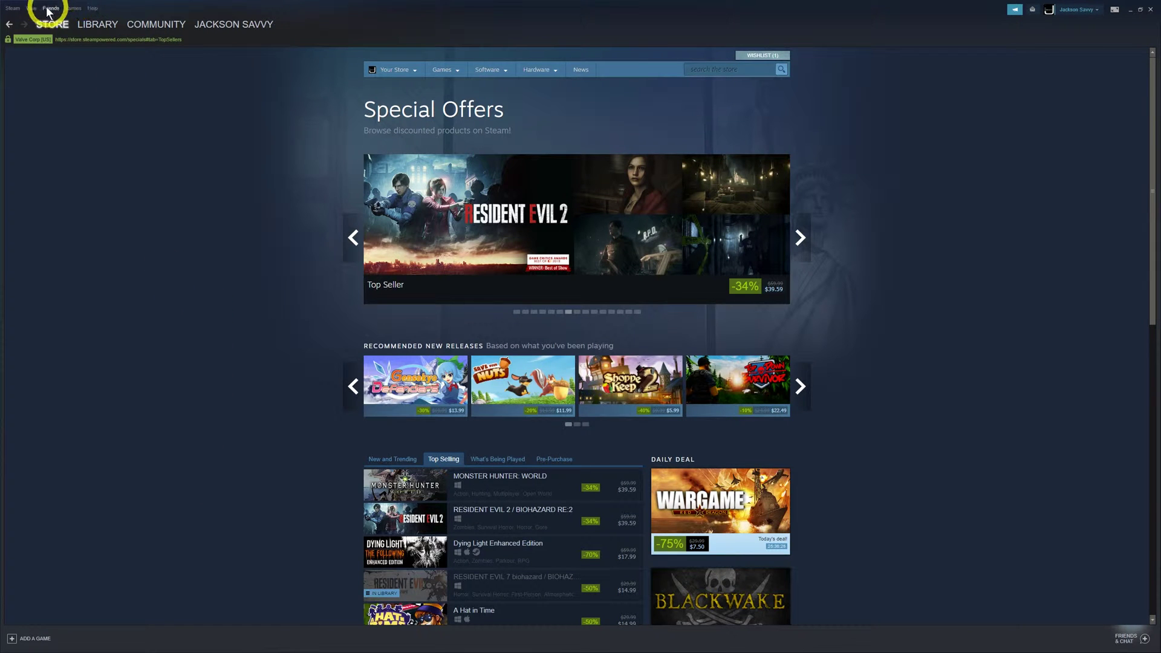
left_click(73, 9)
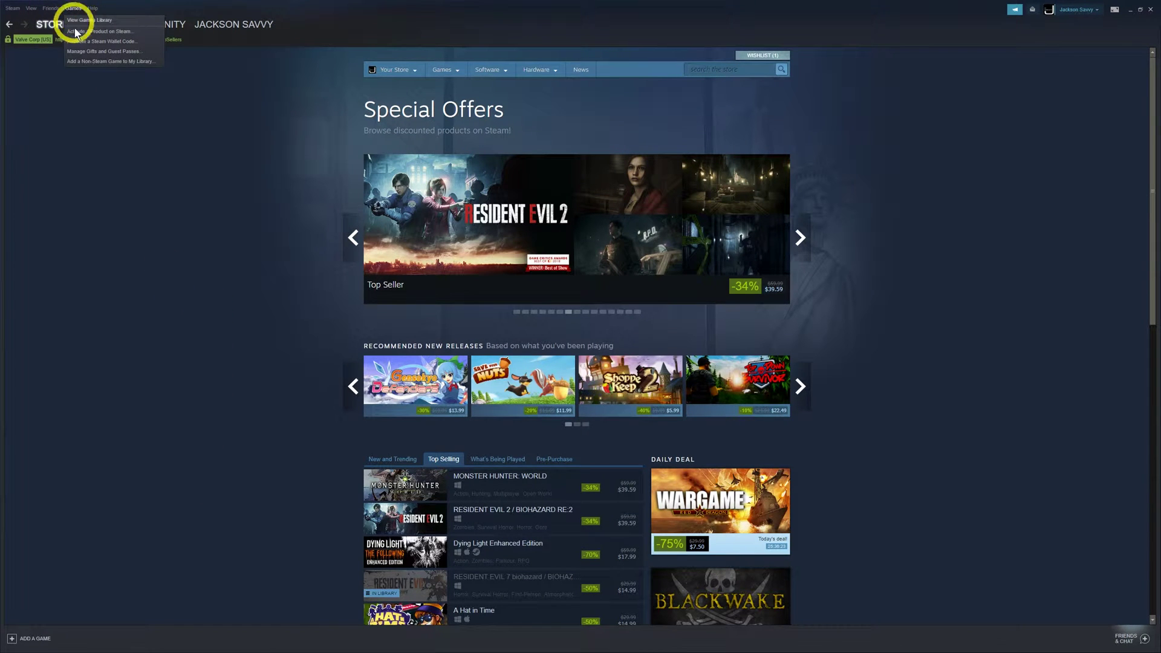
left_click(88, 61)
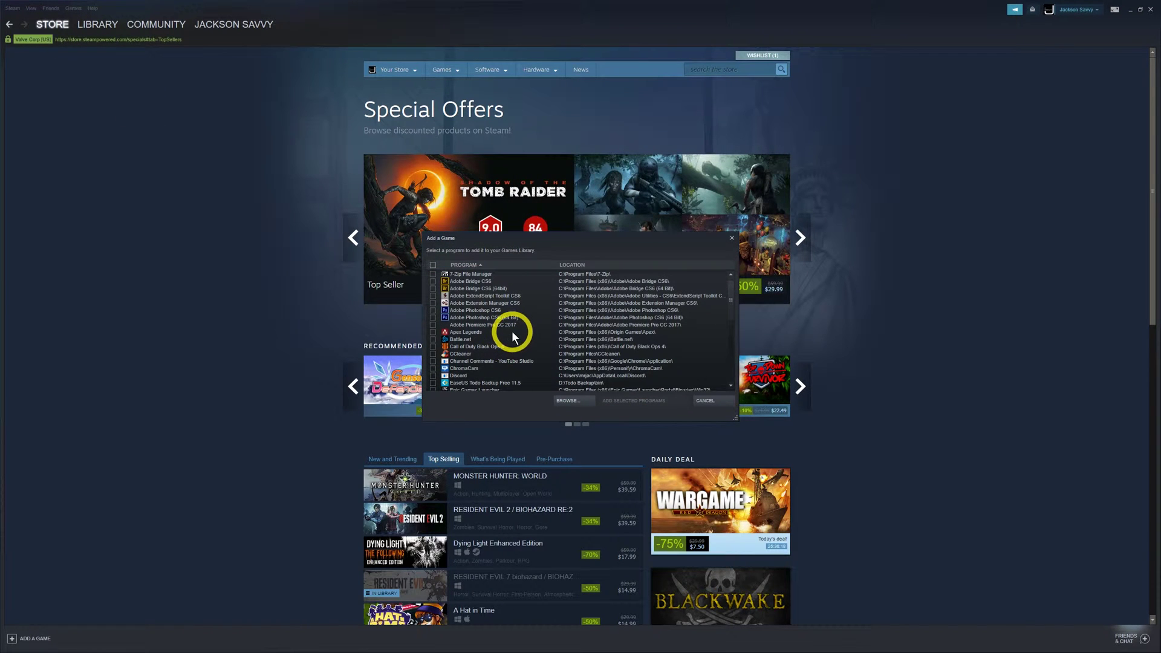
scroll(511, 331, "down", 10)
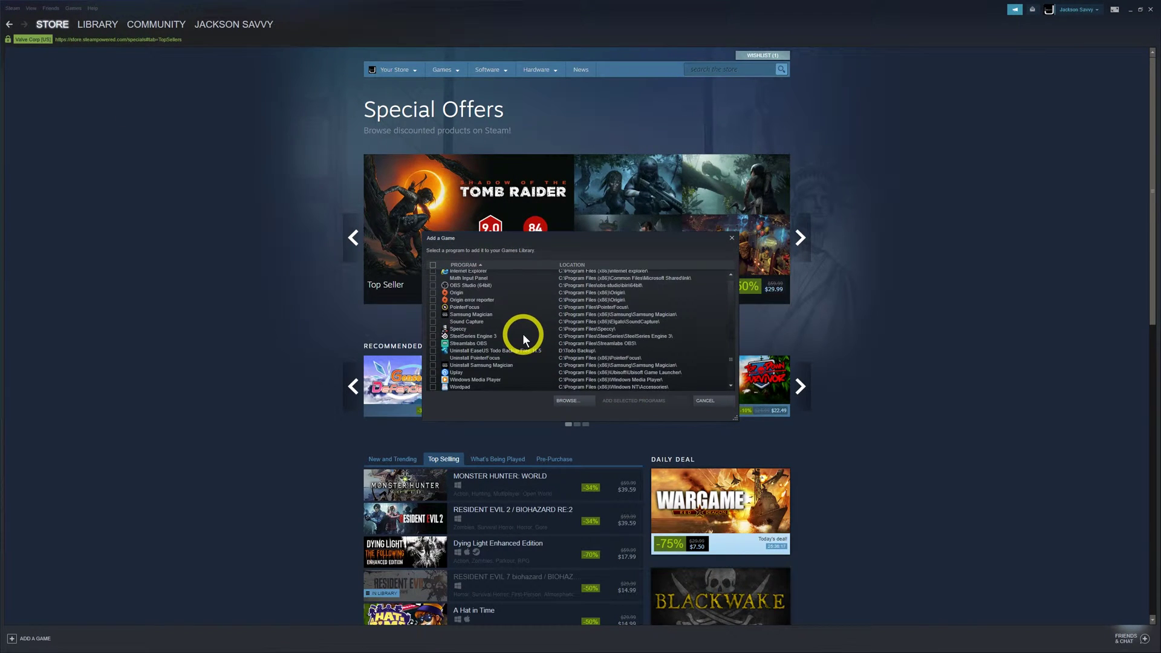
scroll(522, 334, "up", 3)
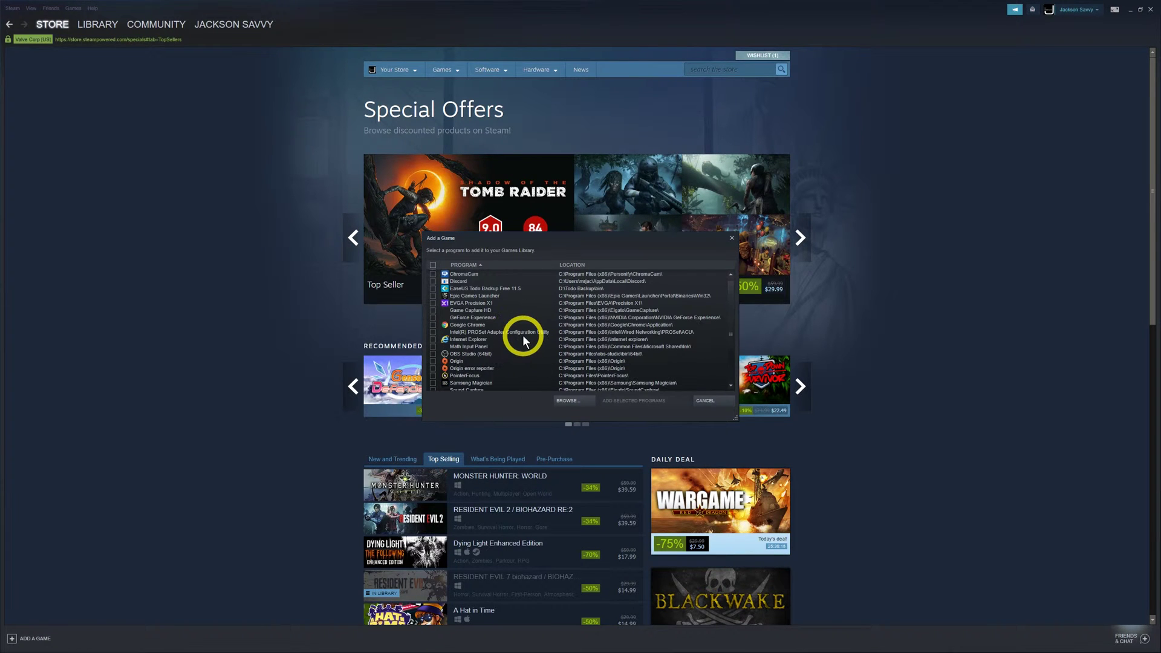
scroll(522, 335, "up", 3)
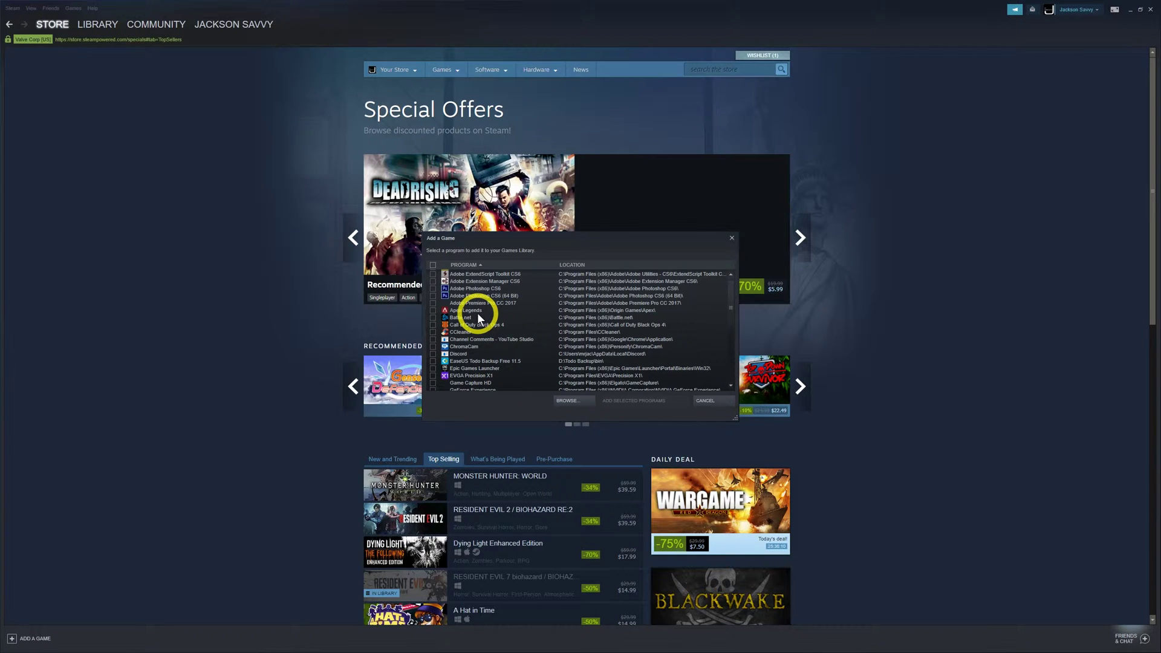
Step: Browse to the Call of Duty Black Ops 4 folder in Program Files (x86), dismiss the game selection without adding anything and minimize Steam
left_click(576, 402)
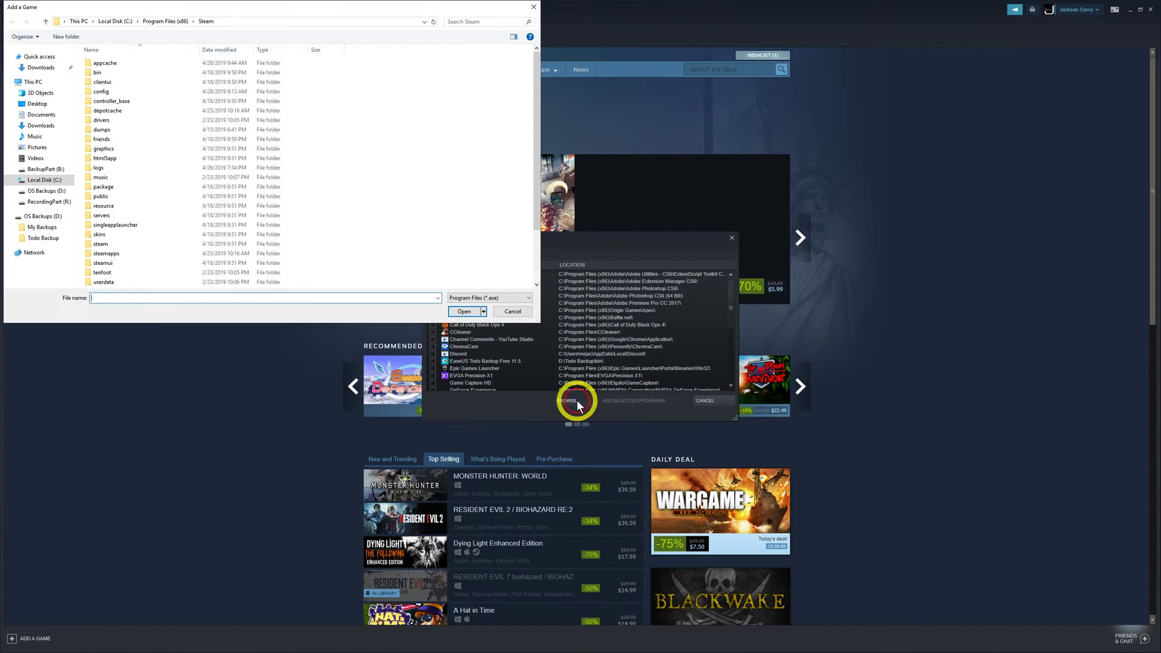
left_click(165, 22)
scroll(145, 182, "up", 1)
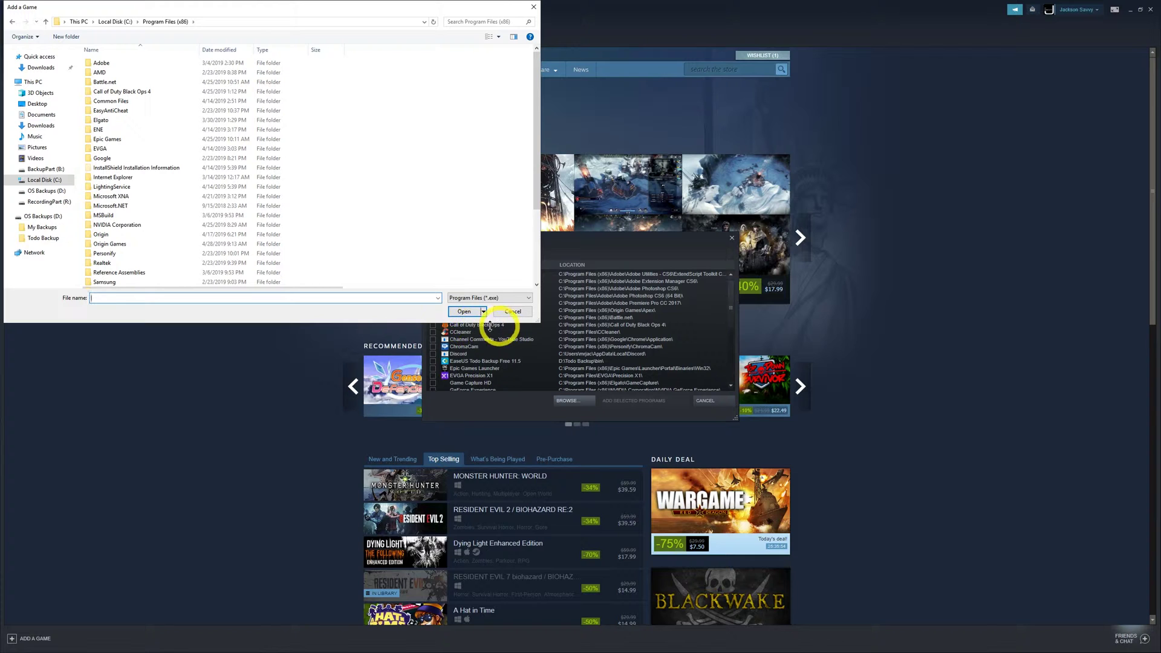
double_click(118, 92)
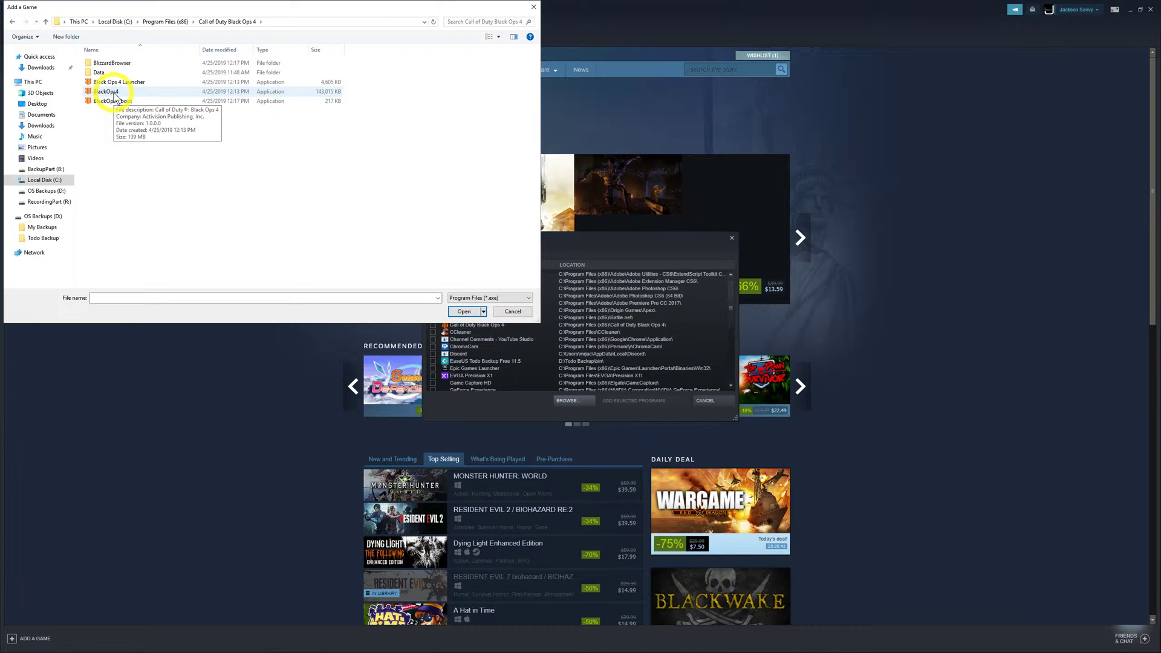
left_click(513, 310)
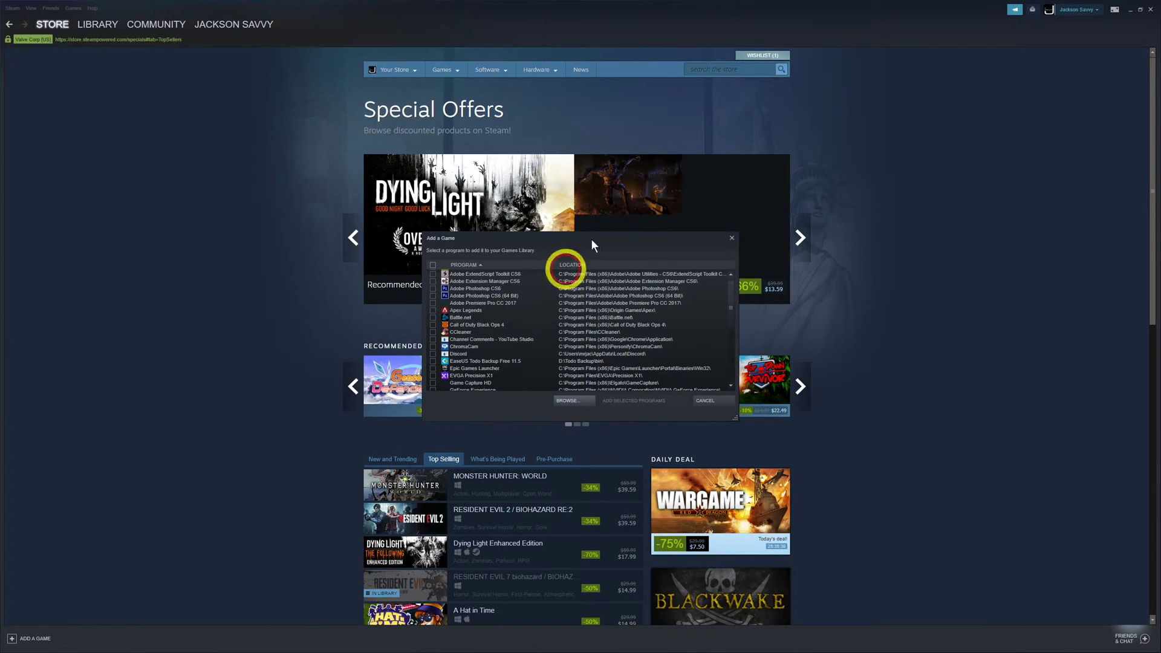
left_click(732, 238)
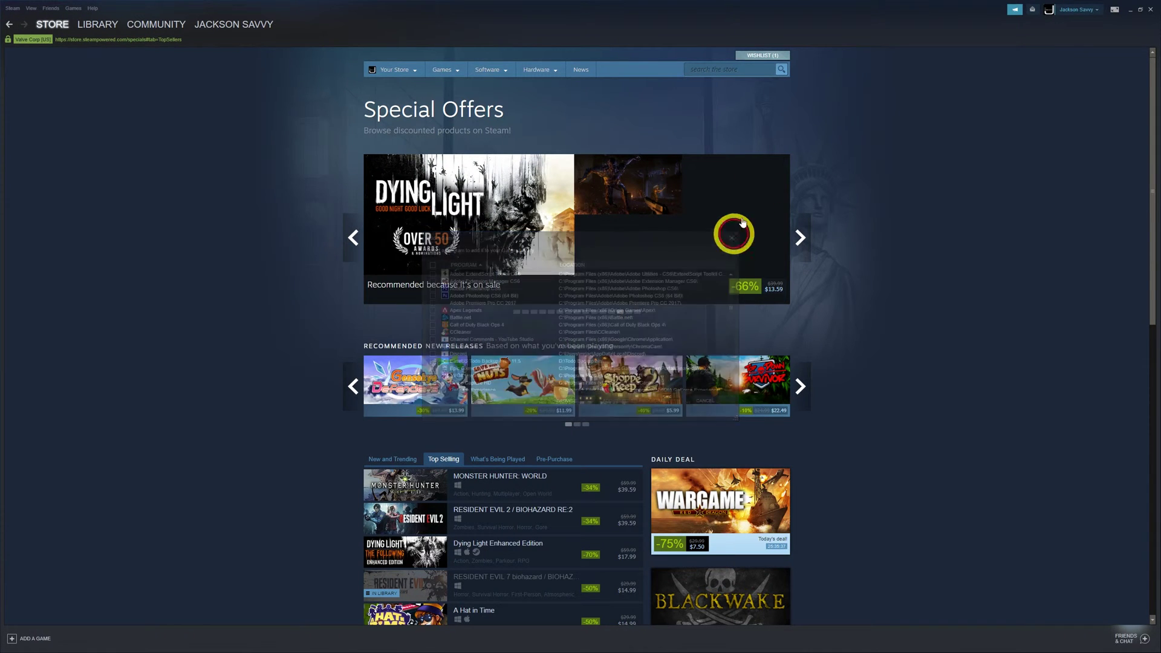
left_click(1140, 11)
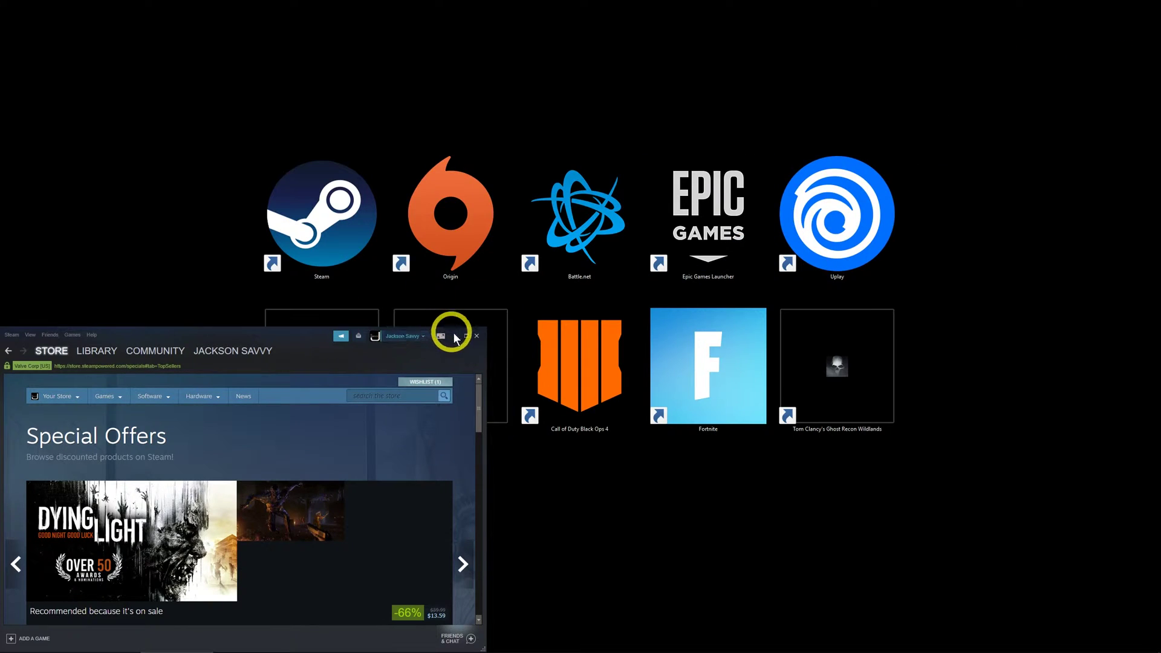
left_click(456, 337)
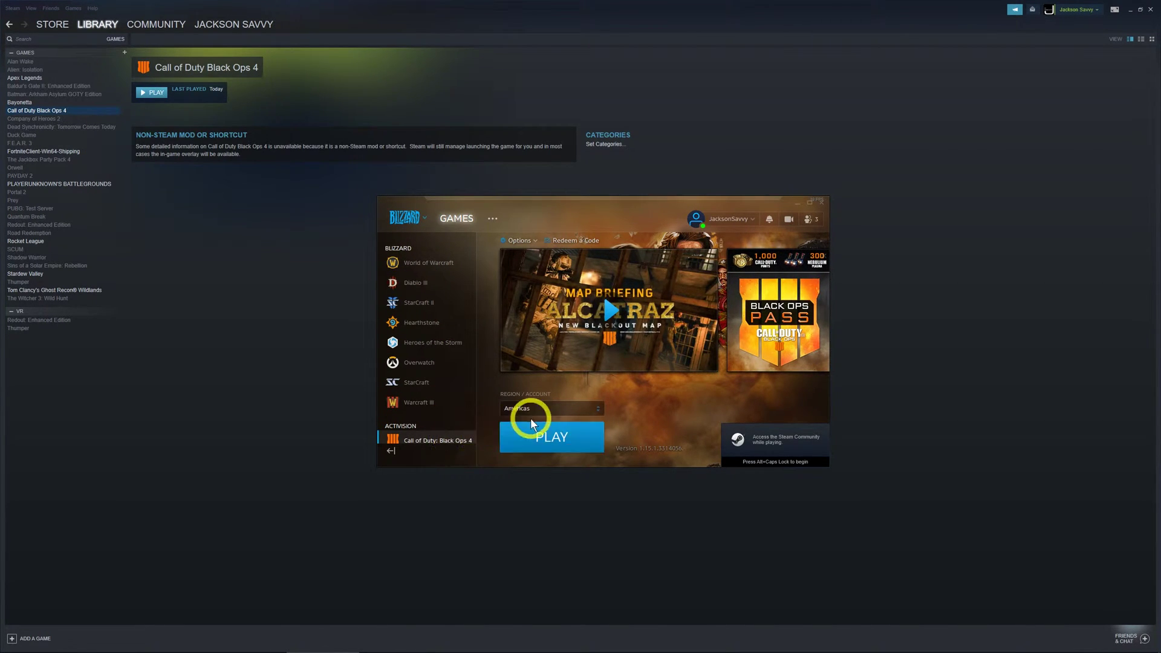
Step: Try starting Call of Duty: Black Ops 4 from the Battle.net launcher, and close the launcher to return to the Steam library
left_click(546, 435)
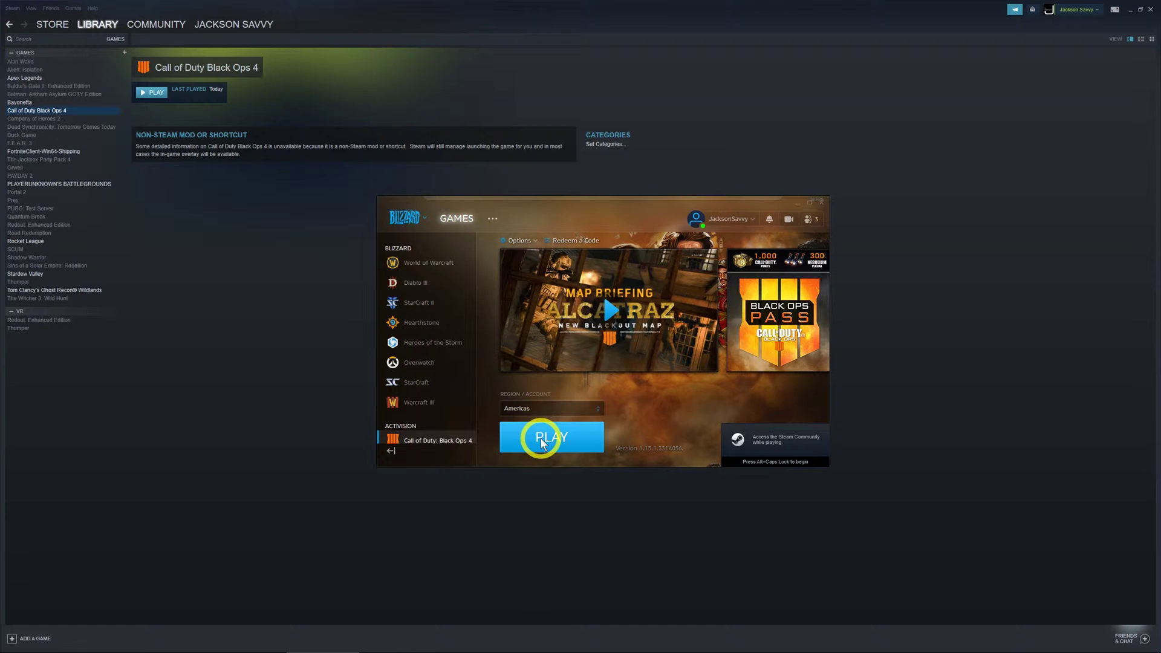
left_click(821, 202)
key("super")
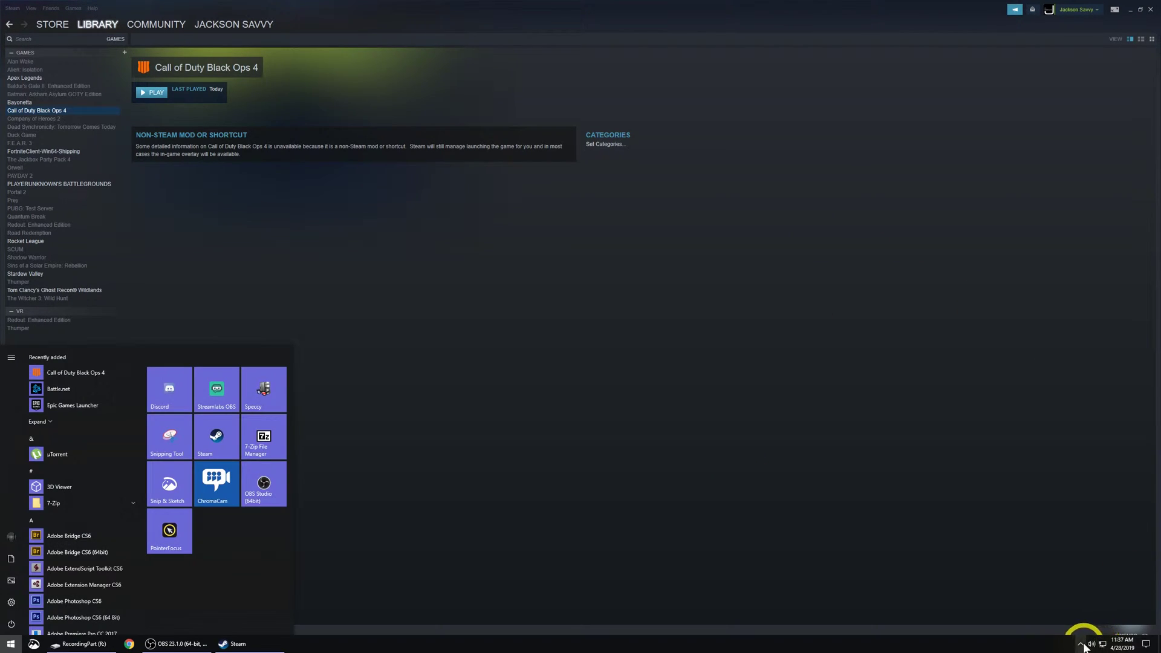
left_click(1081, 644)
left_click(768, 444)
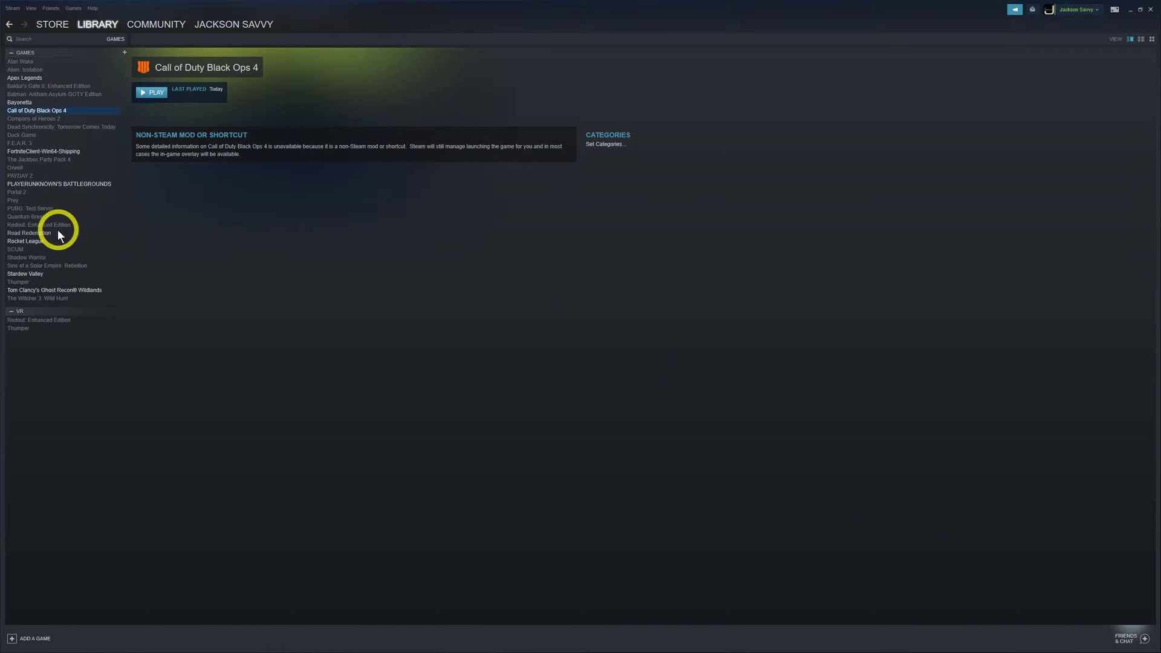
Step: Inspect the shortcut properties of FortniteClient-Win64-Shipping in the game library and close them
left_click(38, 151)
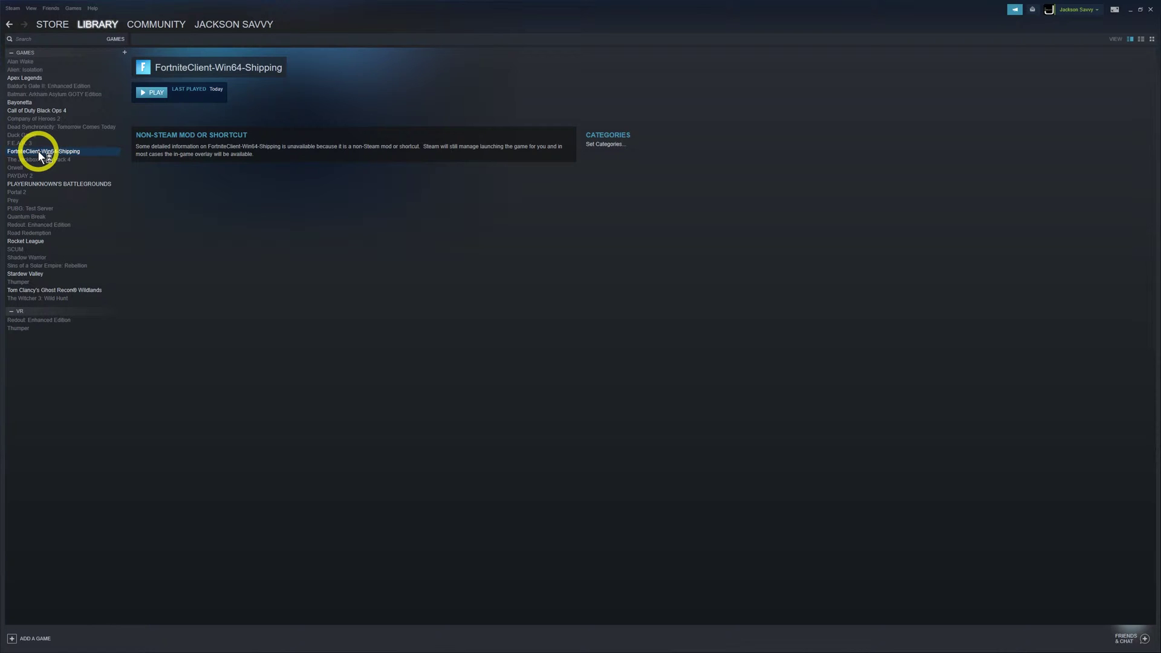
right_click(38, 151)
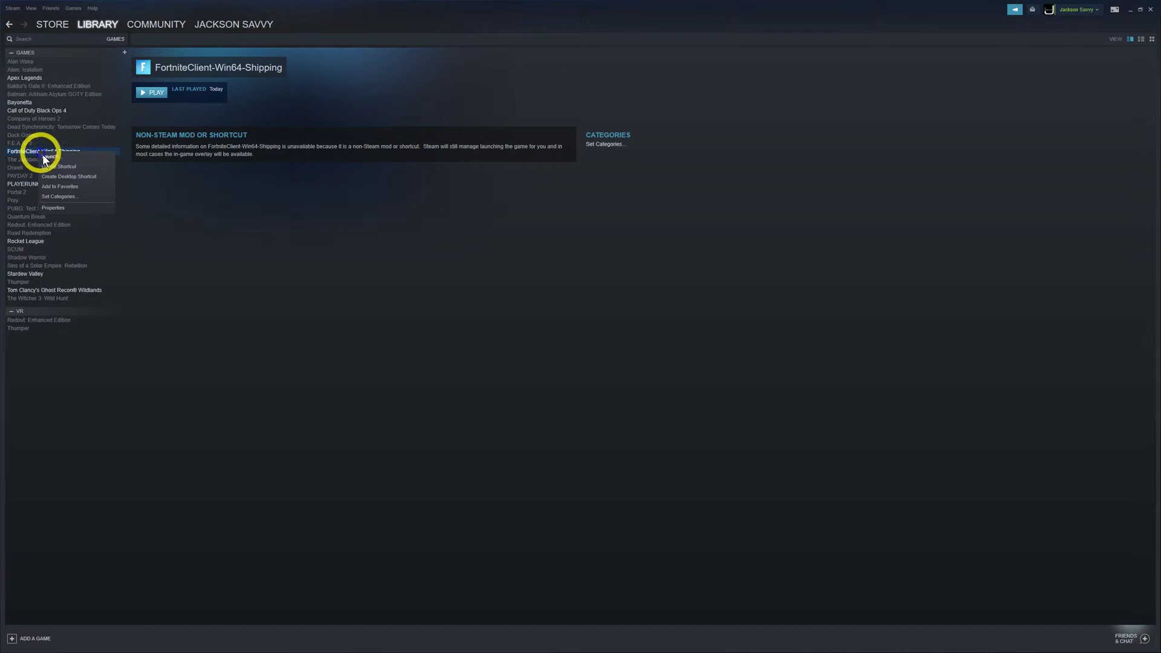
left_click(54, 208)
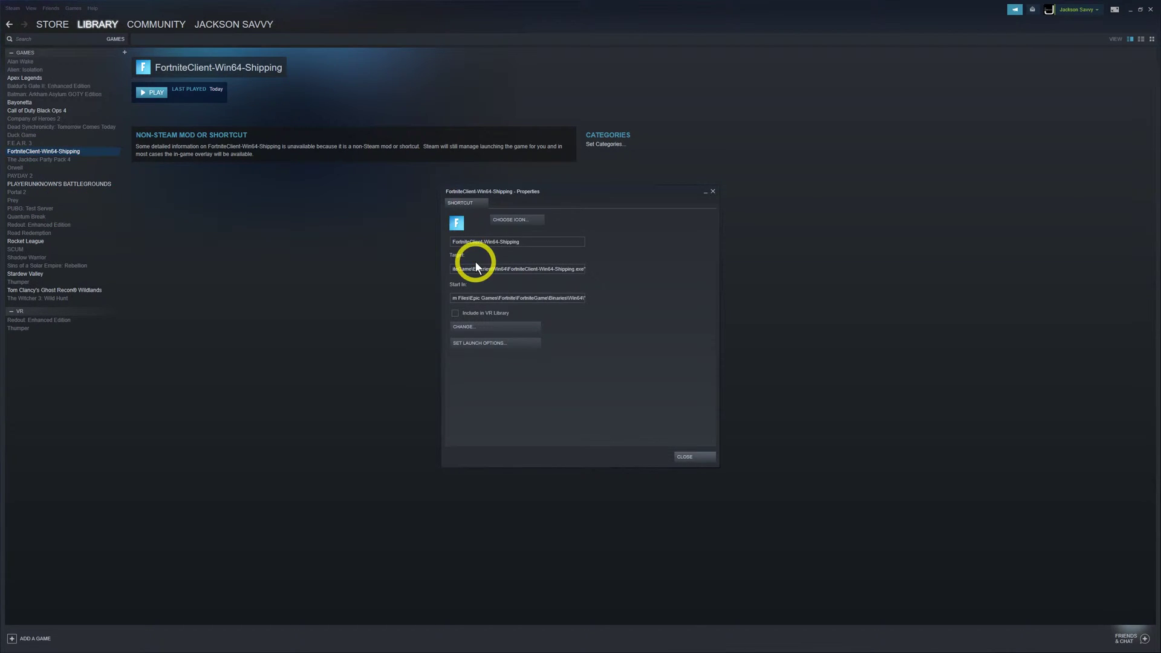
left_click(684, 457)
Step: Locate the FortniteClient-Win64-Shipping program in Fortnite's Win64 folder through the non-Steam game selection, and cancel without adding it
left_click(73, 7)
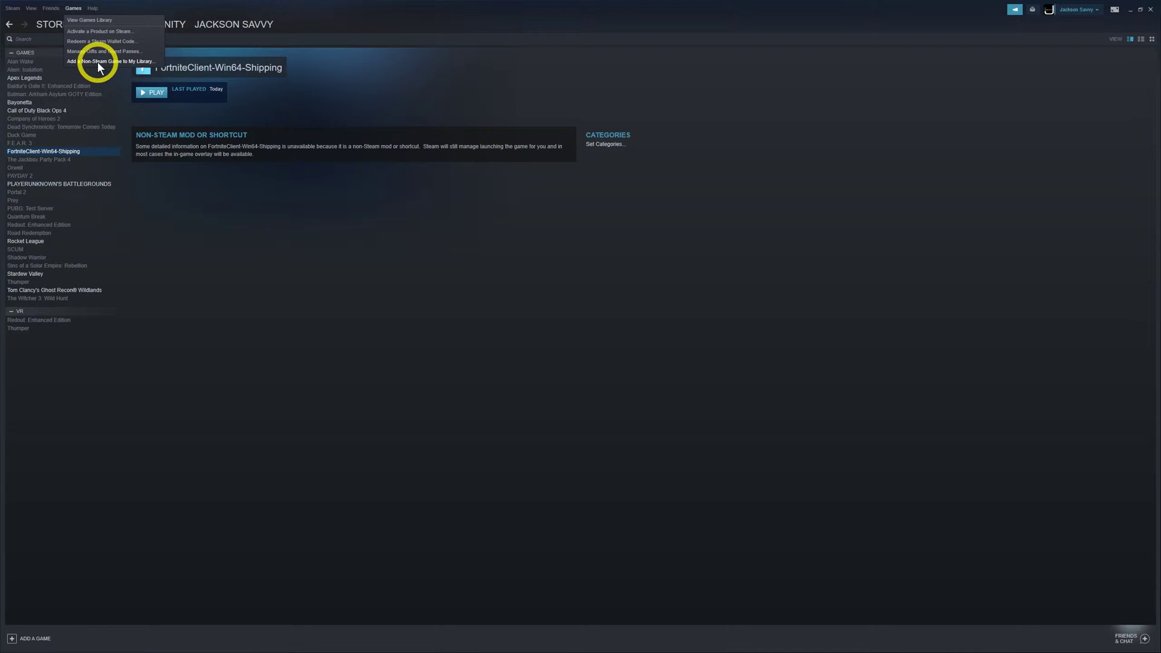
left_click(96, 61)
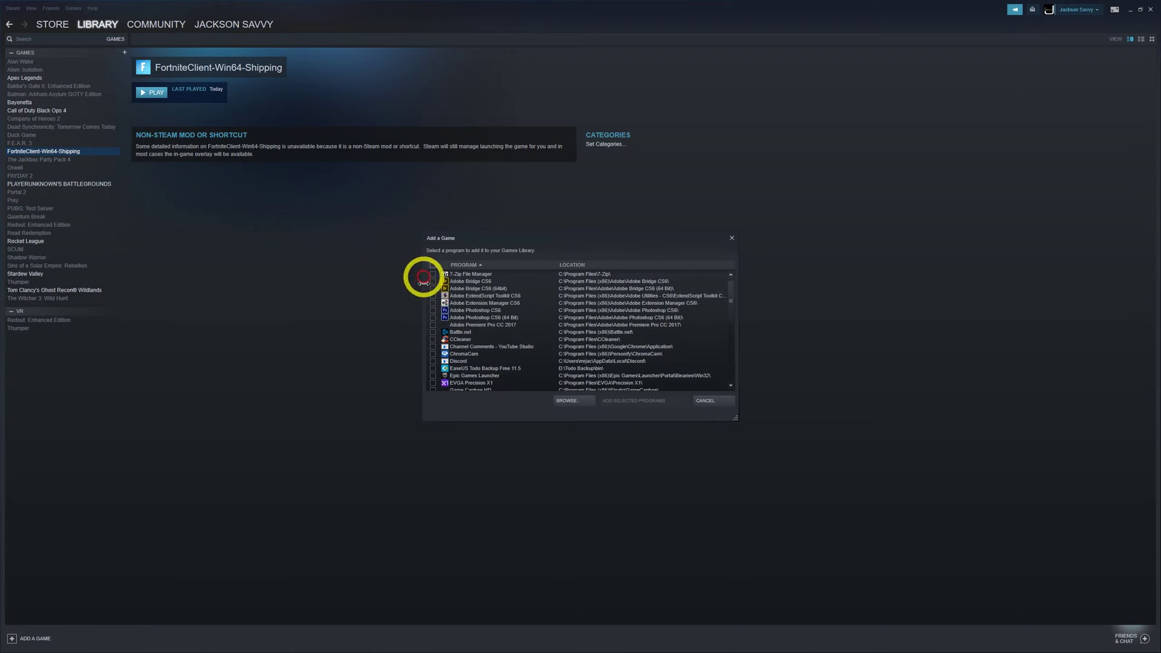
left_click(569, 400)
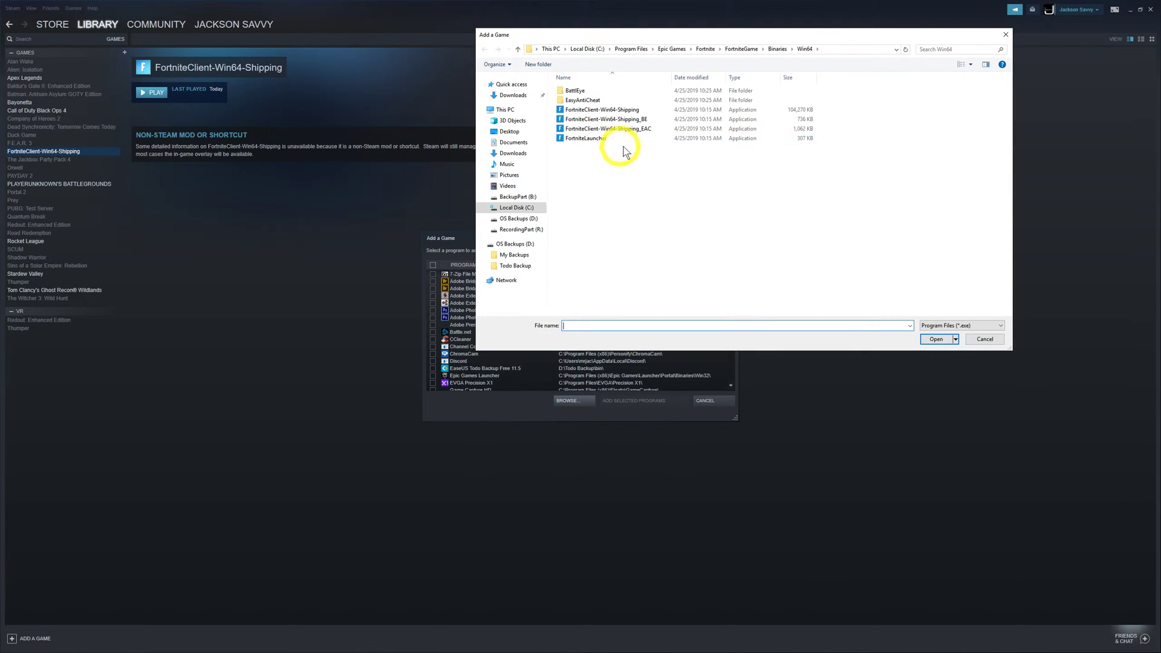
left_click(615, 111)
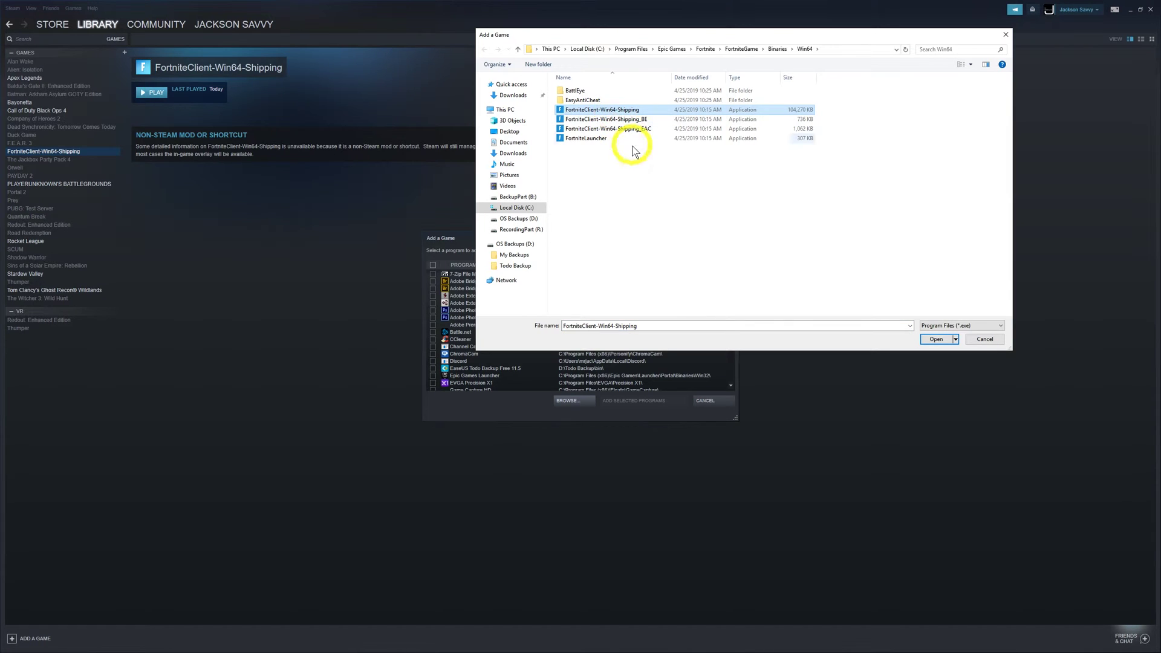
left_click(984, 339)
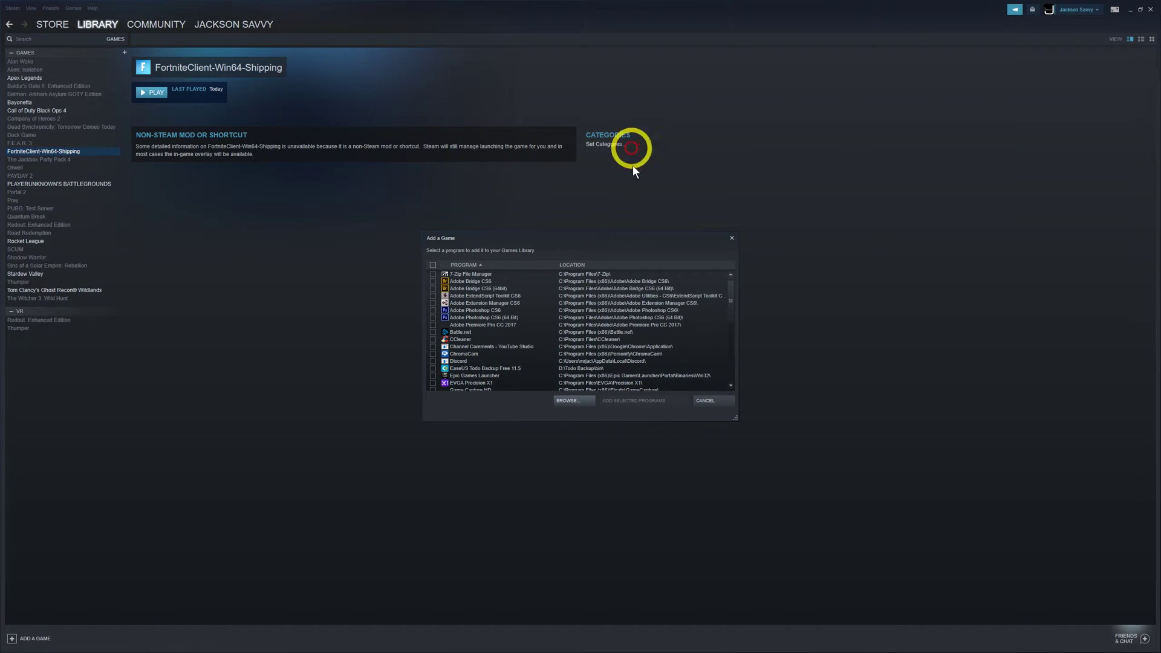
left_click(712, 402)
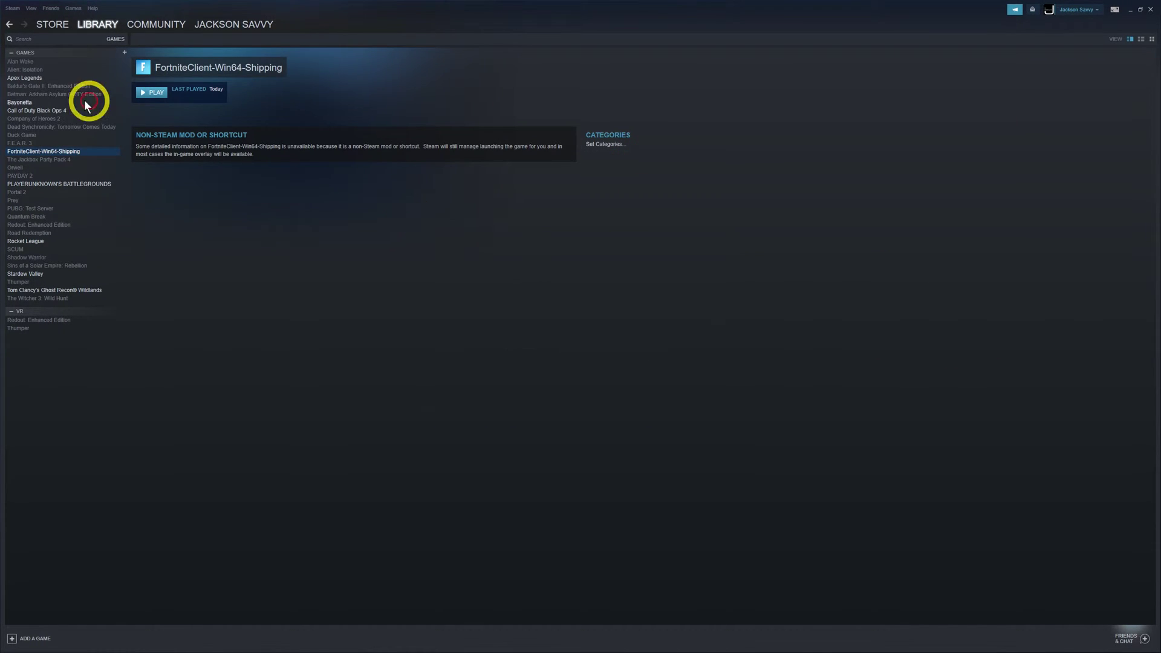
Step: Rename the FortniteClient-Win64-Shipping shortcut as Fortnite and launch it from the Steam library
right_click(68, 155)
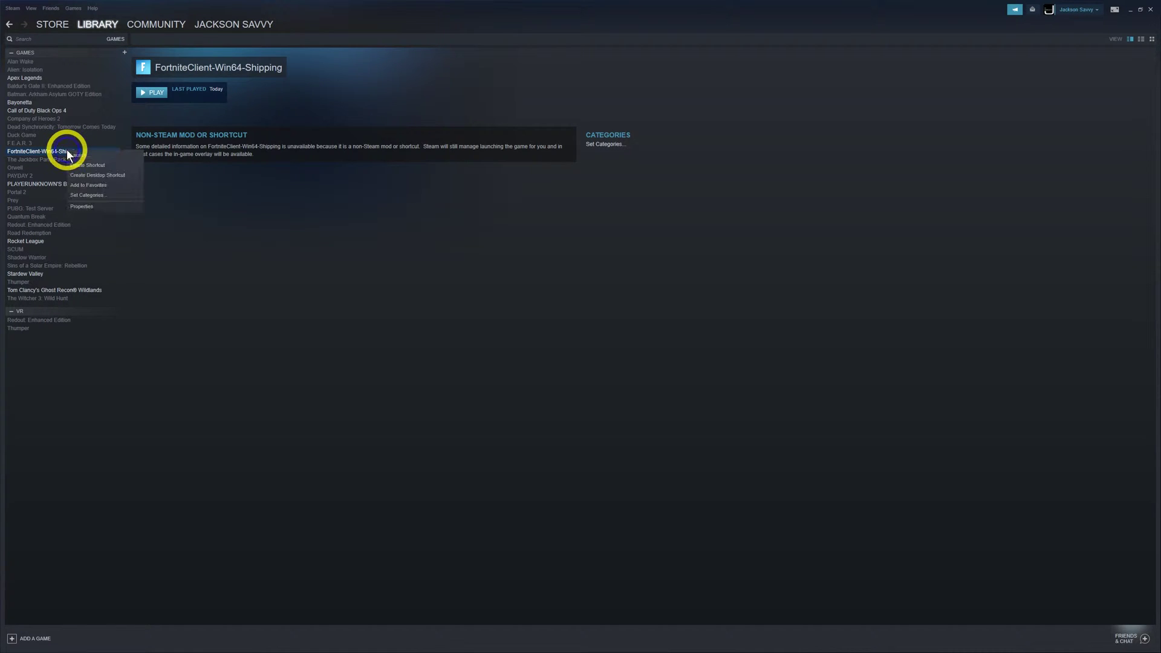
left_click(100, 206)
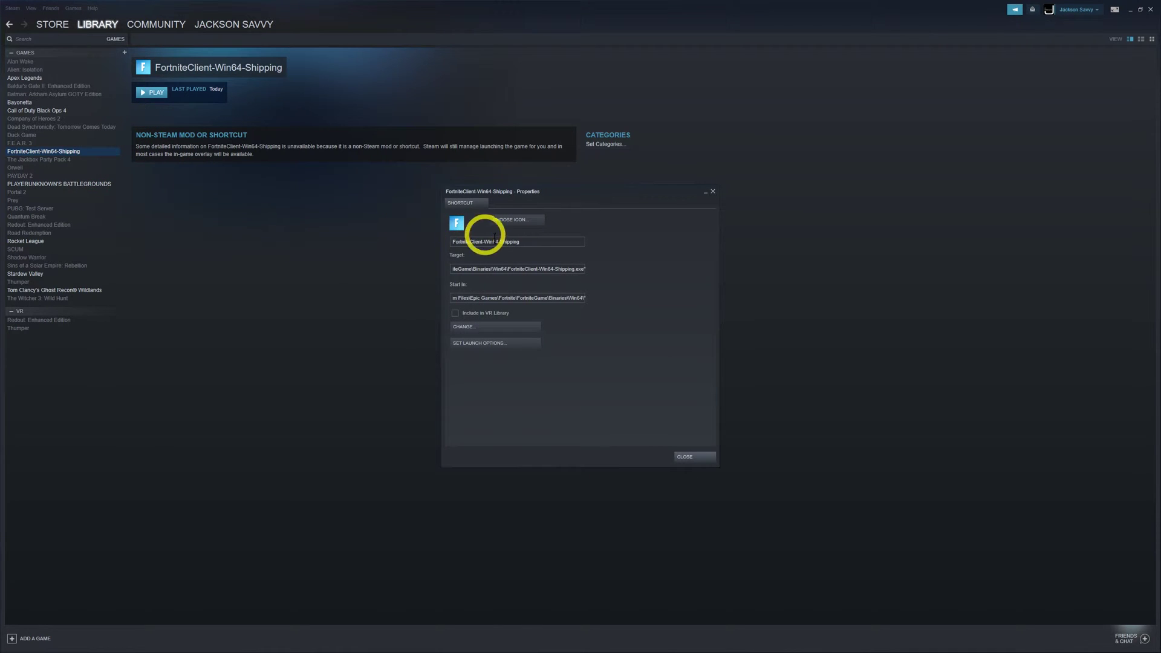
left_click(526, 242)
left_click_drag(525, 242, 471, 241)
key("BackSpace")
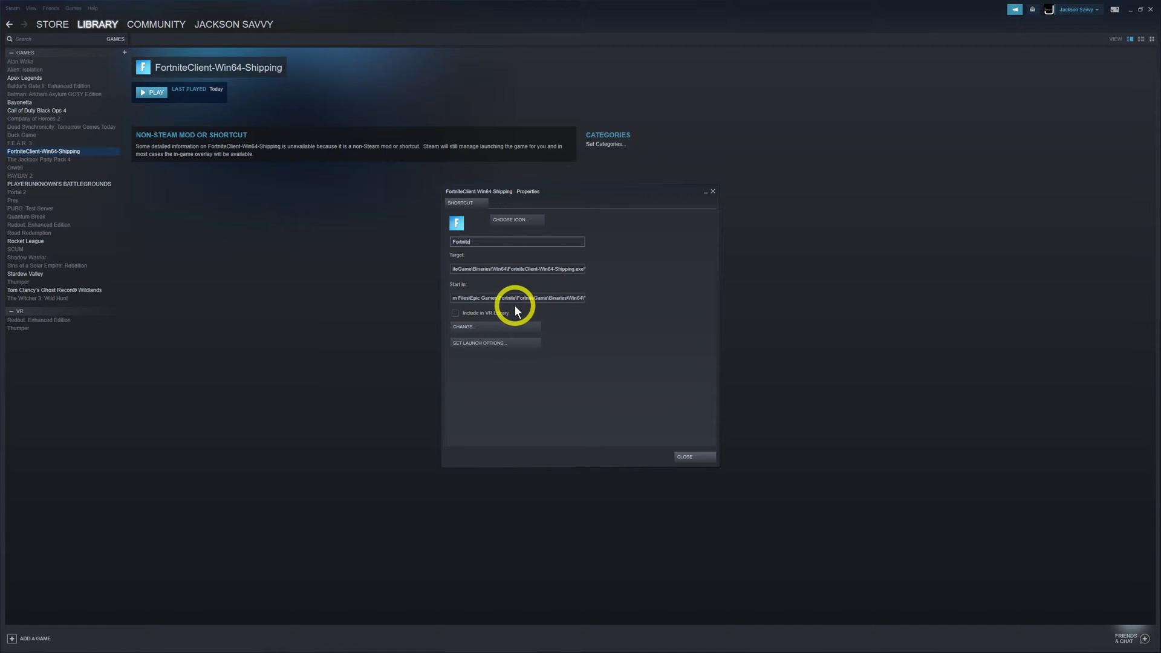
left_click(689, 455)
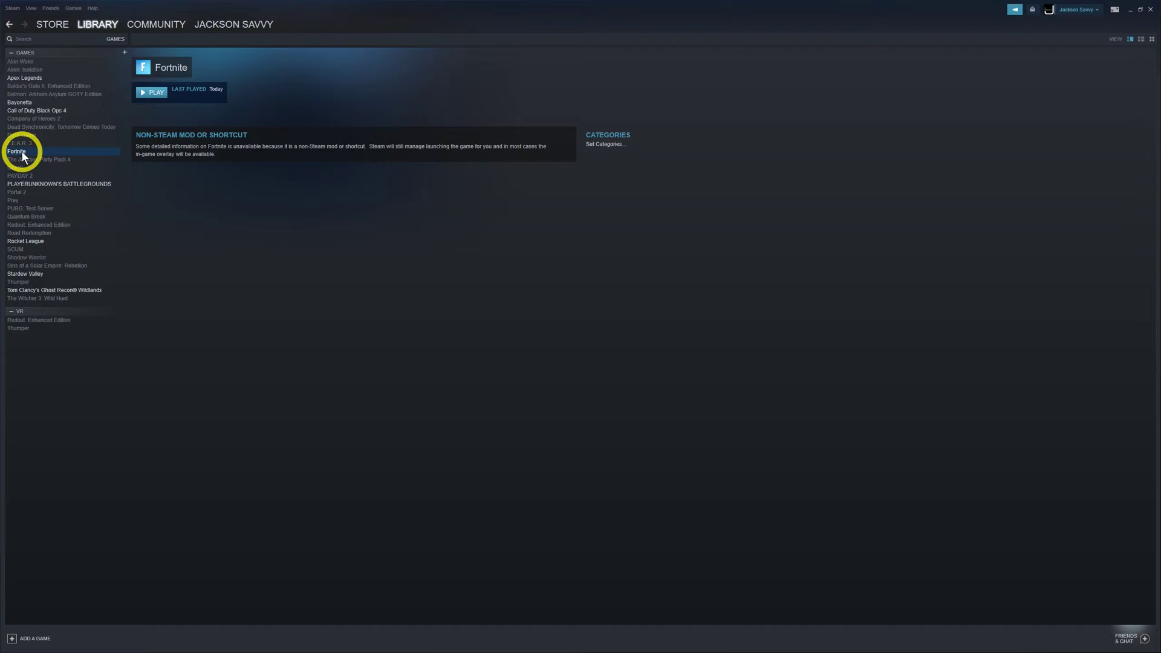
left_click(151, 93)
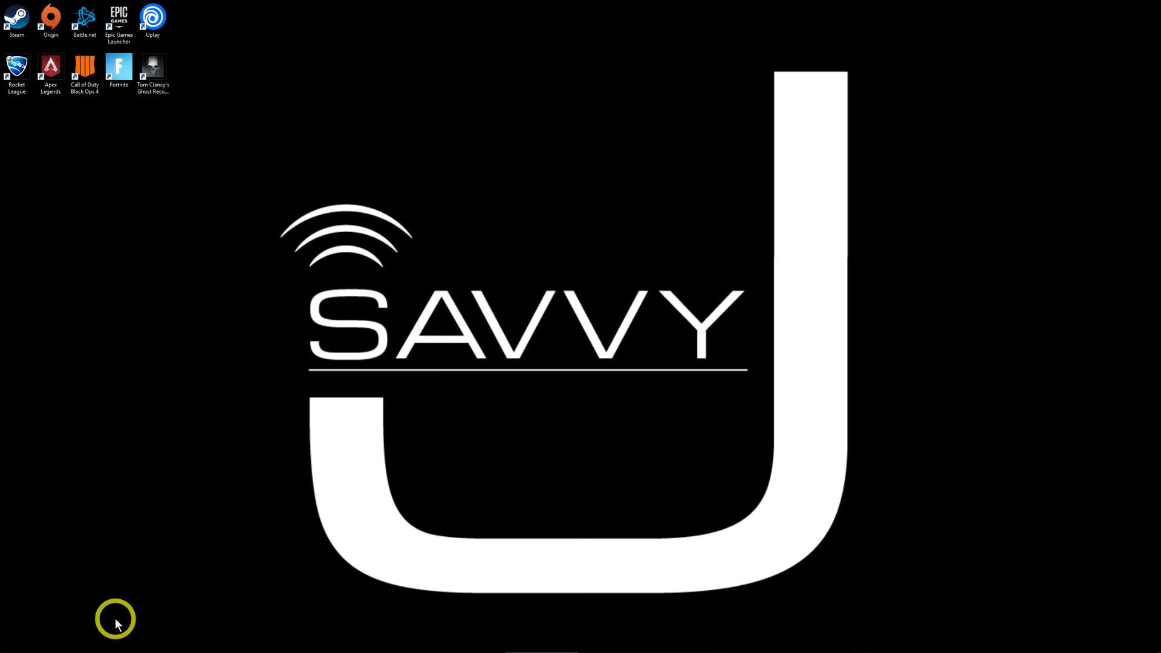
Step: Bring up the Origin, Battle.net, Epic Games and Uplay launcher windows together on the desktop and open Task Manager
mouse_move(115, 642)
mouse_move(186, 647)
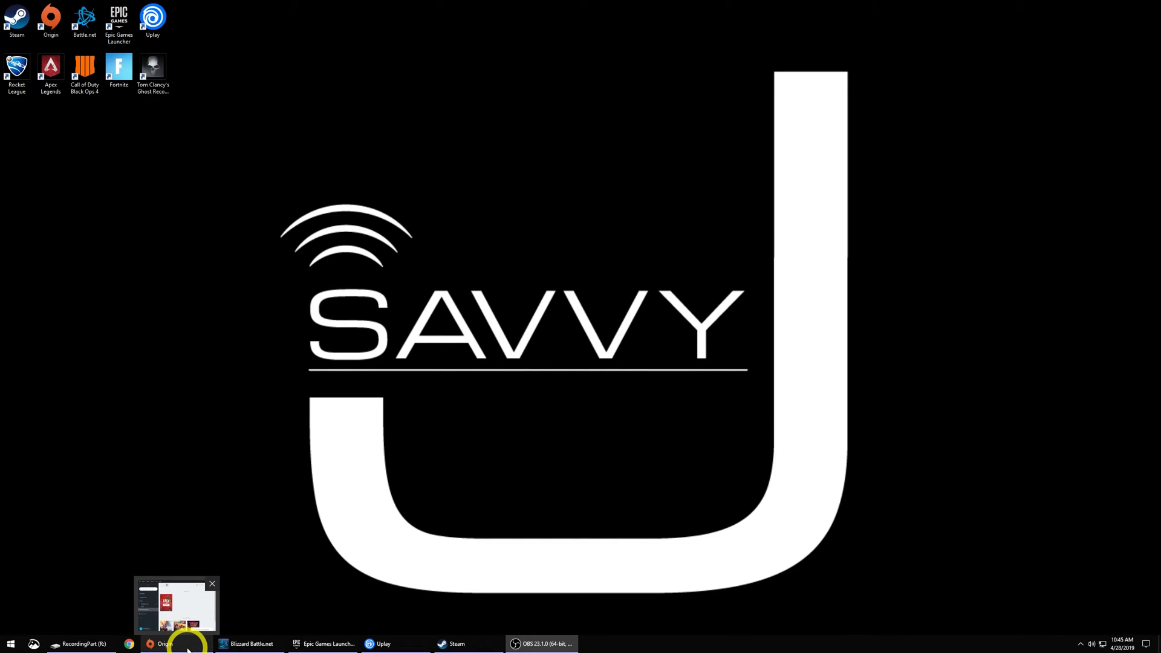
left_click(187, 647)
left_click(247, 645)
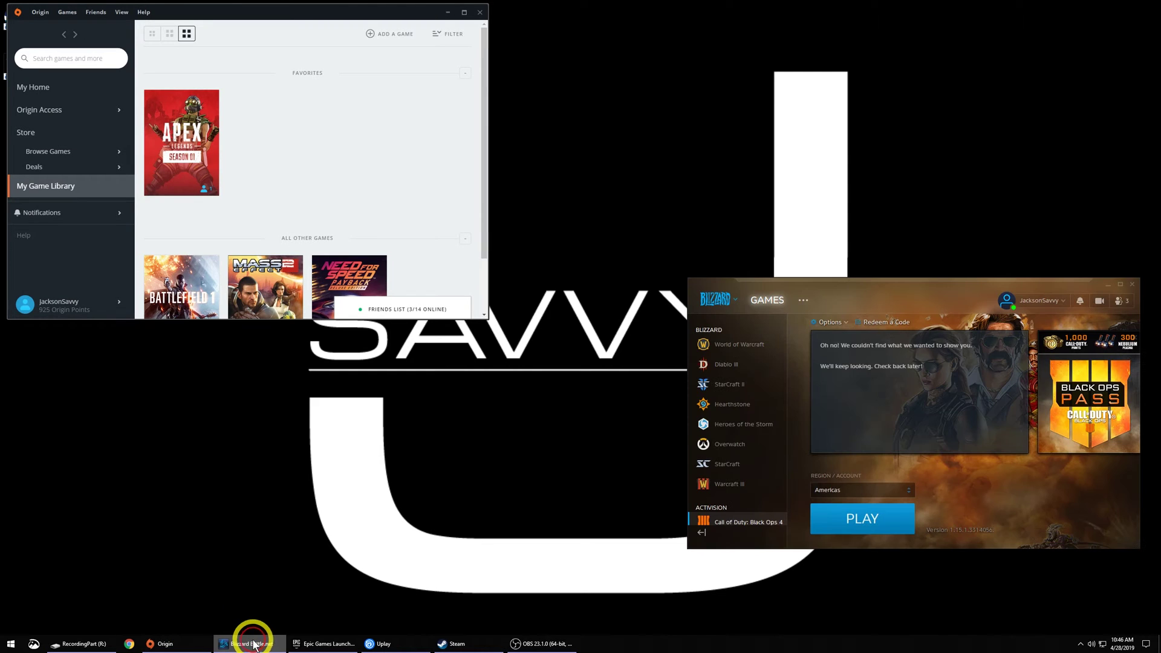
left_click(317, 645)
left_click(401, 645)
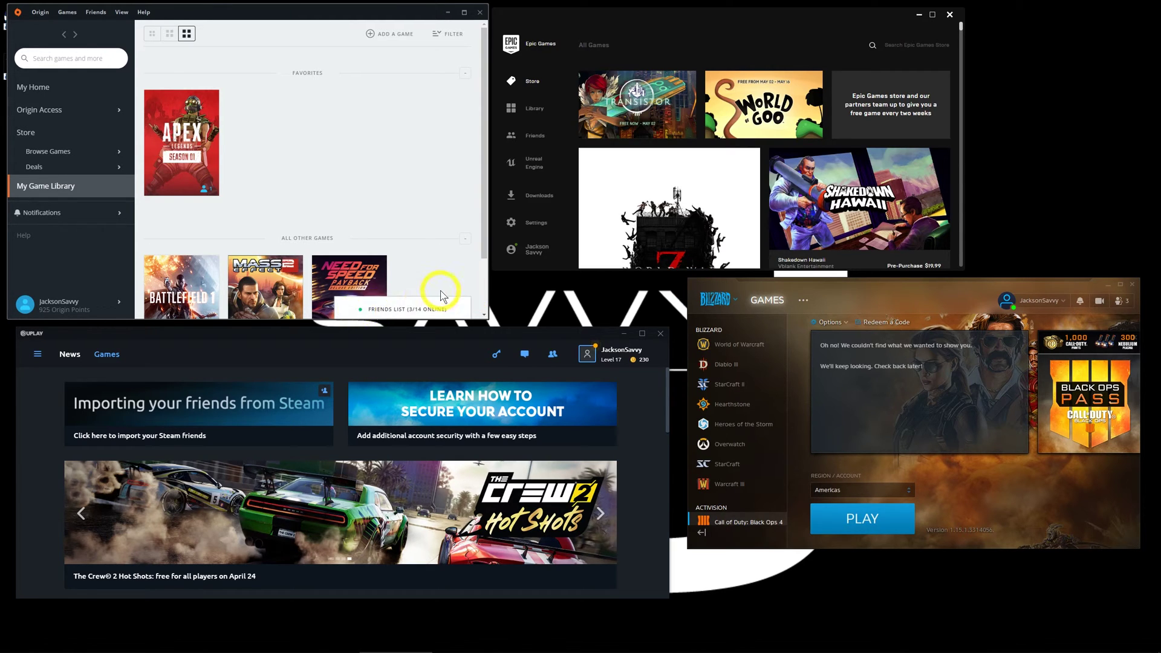
key("ctrl+shift+Escape")
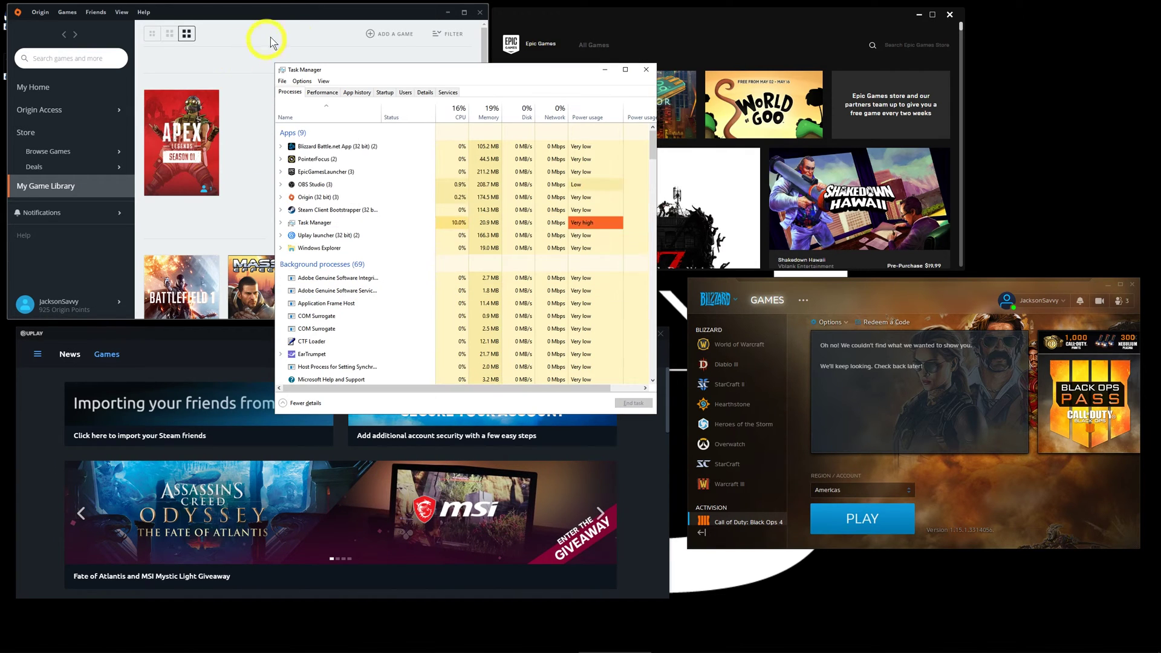
Step: Check the startup programs and the launchers' memory use in Task Manager, and close it
left_click(384, 92)
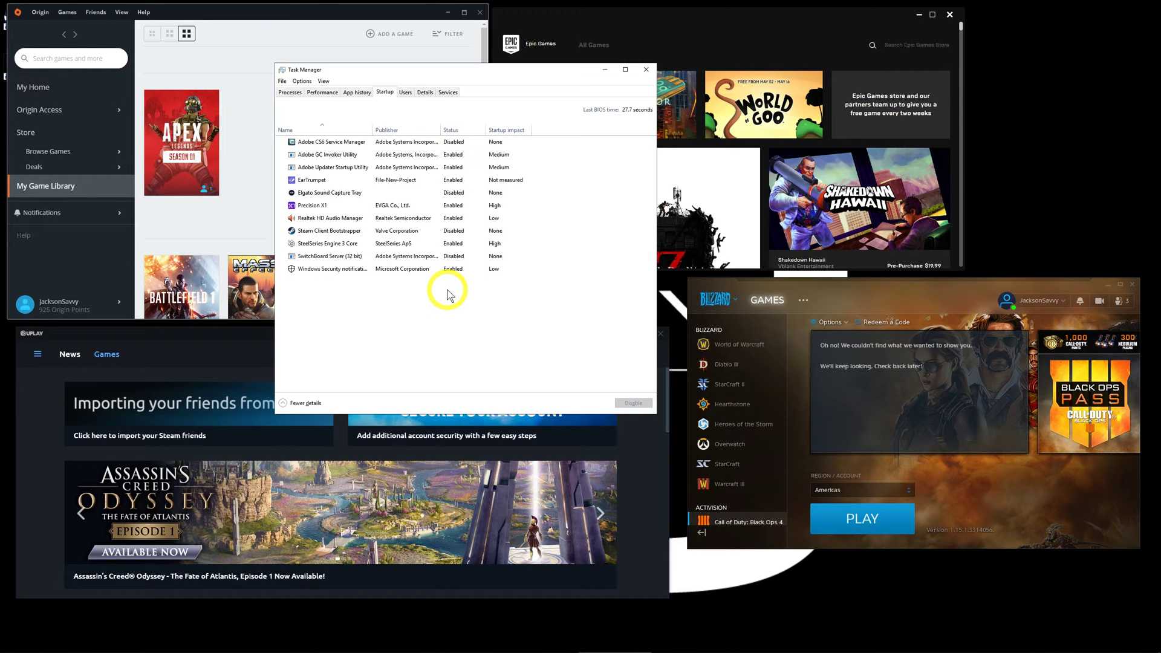
left_click(289, 92)
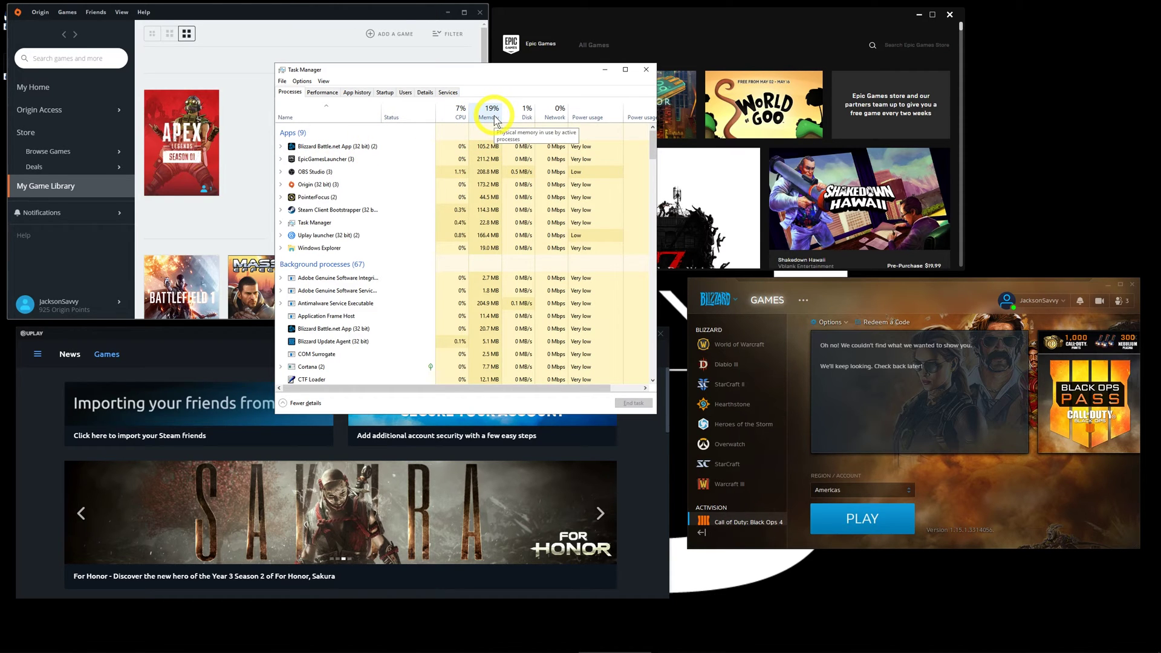
left_click(644, 69)
Step: Review Origin's application settings, including the start-up options, and its game library location under Installs & Saves
mouse_move(66, 165)
left_click(41, 12)
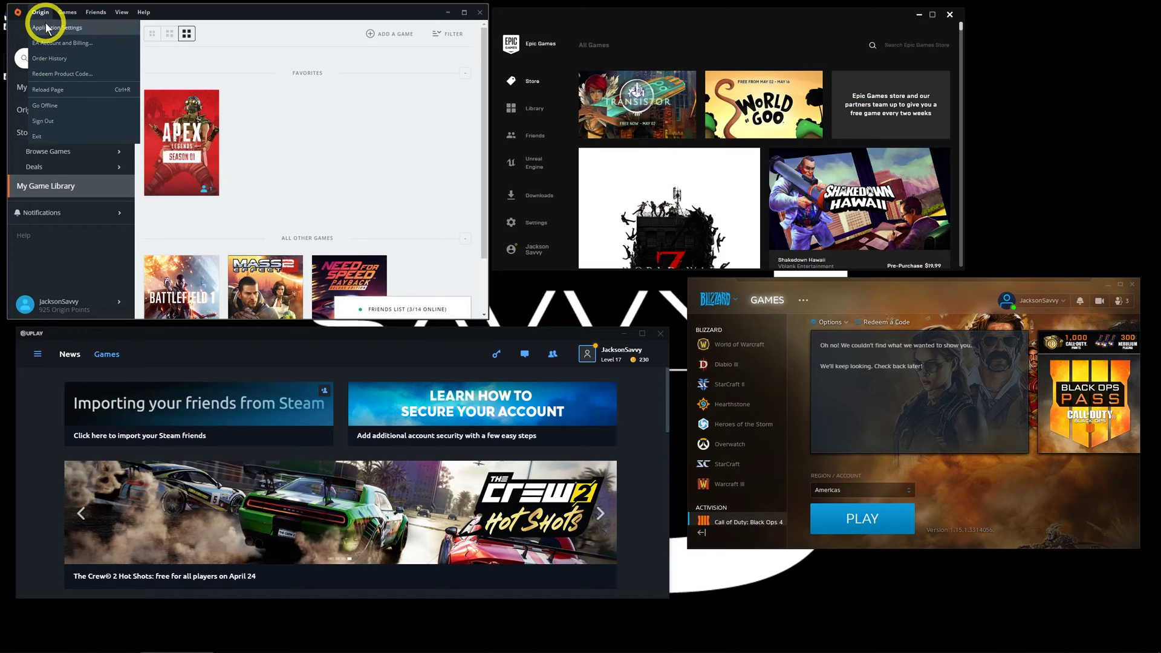
left_click(48, 27)
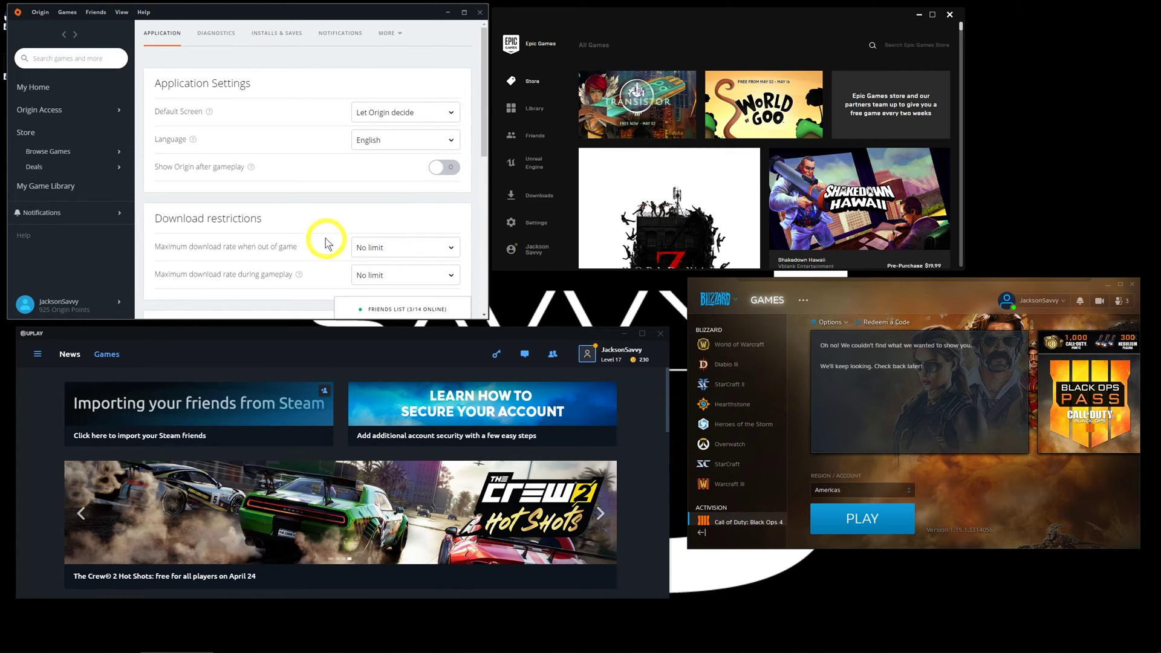
scroll(313, 235, "down", 3)
scroll(313, 235, "down", 3)
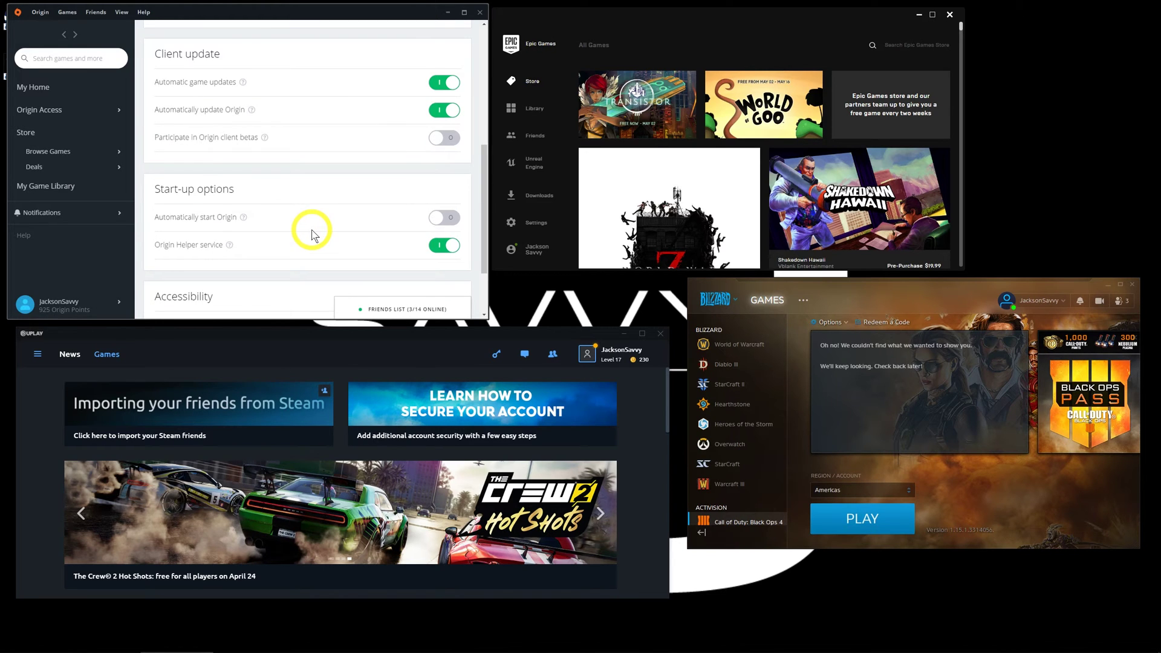
scroll(323, 218, "down", 1)
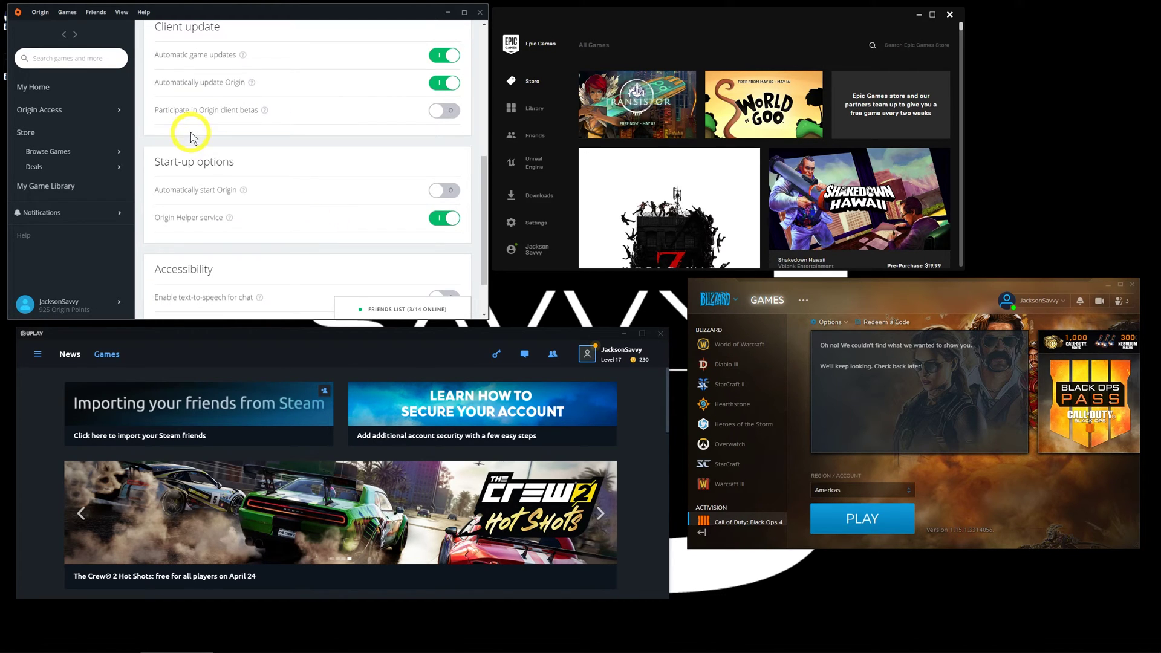
scroll(181, 160, "up", 7)
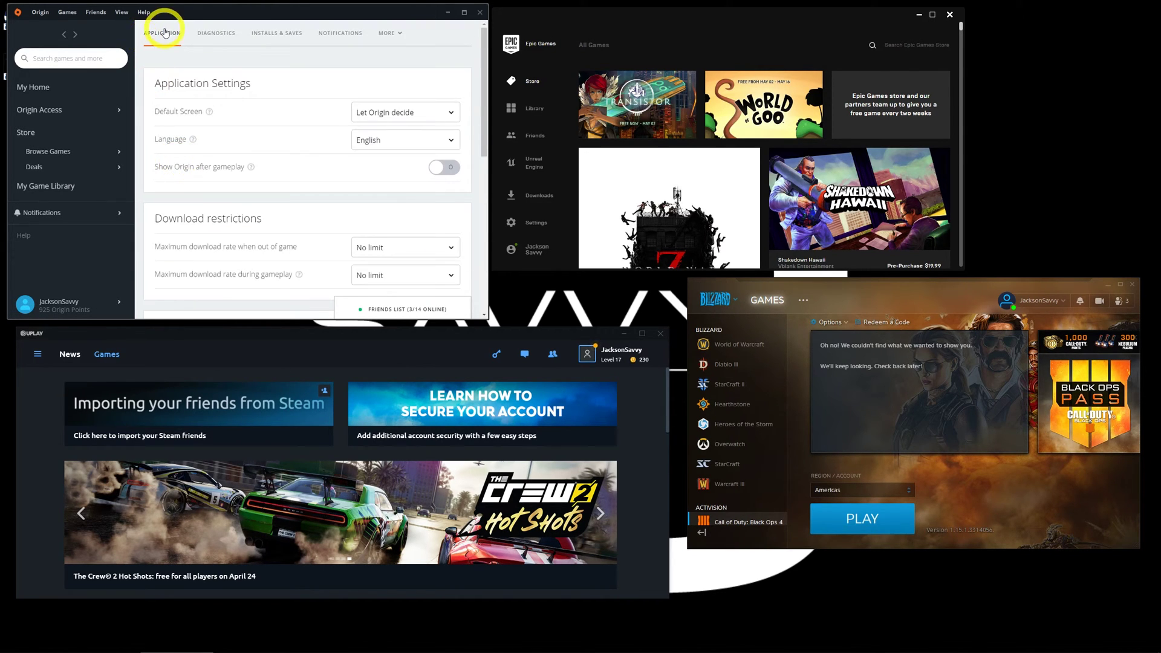
scroll(321, 233, "down", 7)
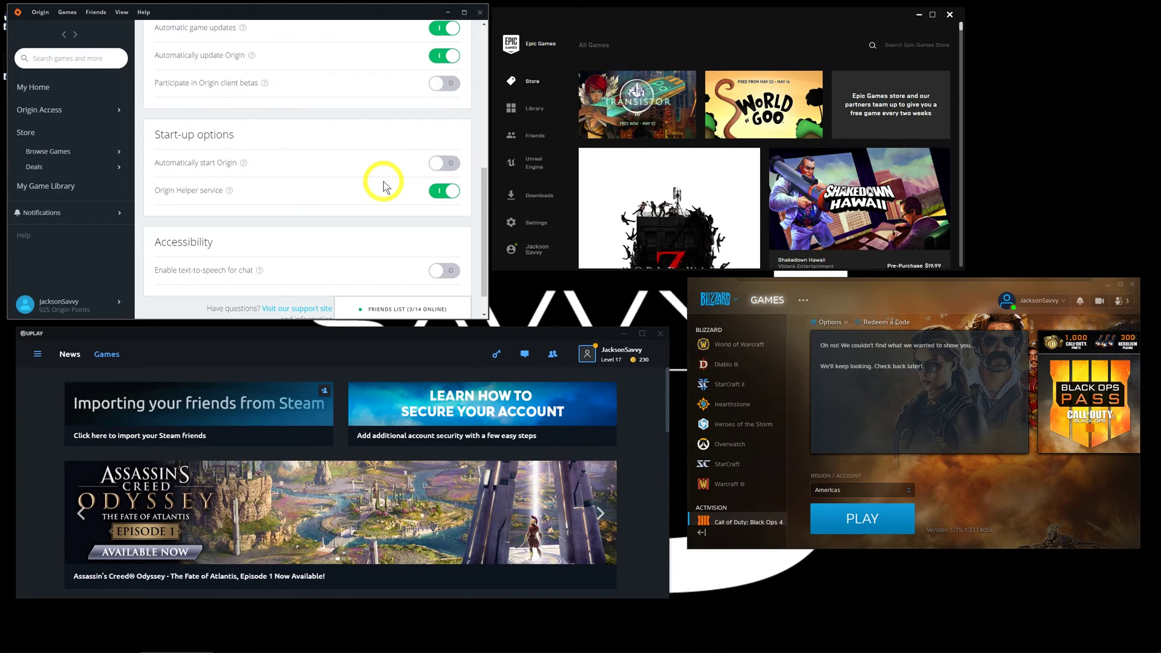
scroll(383, 186, "up", 4)
scroll(383, 185, "up", 2)
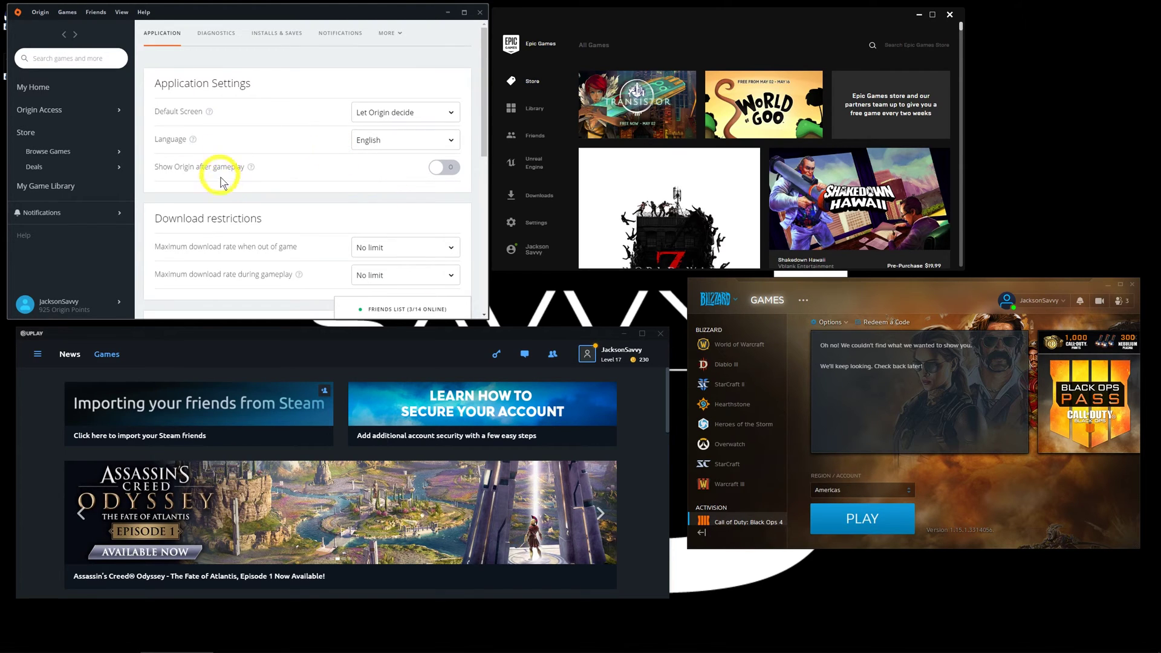
left_click(274, 34)
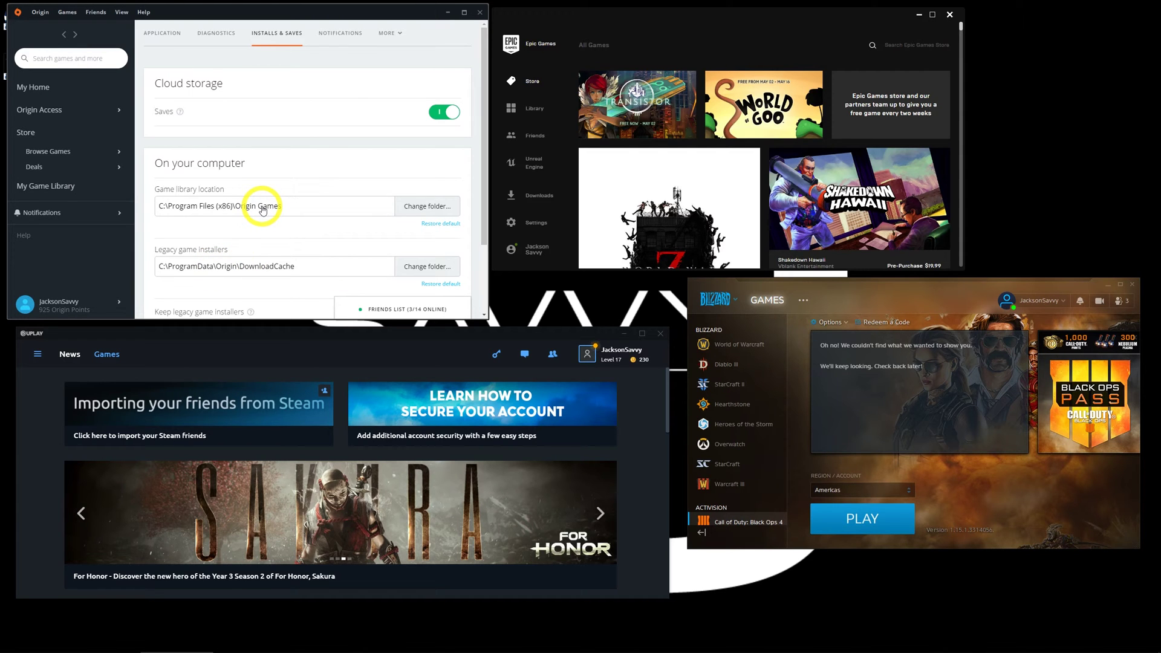
Step: Switch to Steam, browse for the Apex Legends program in Origin Games\Apex as a non-Steam game, and cancel without adding it
mouse_move(155, 641)
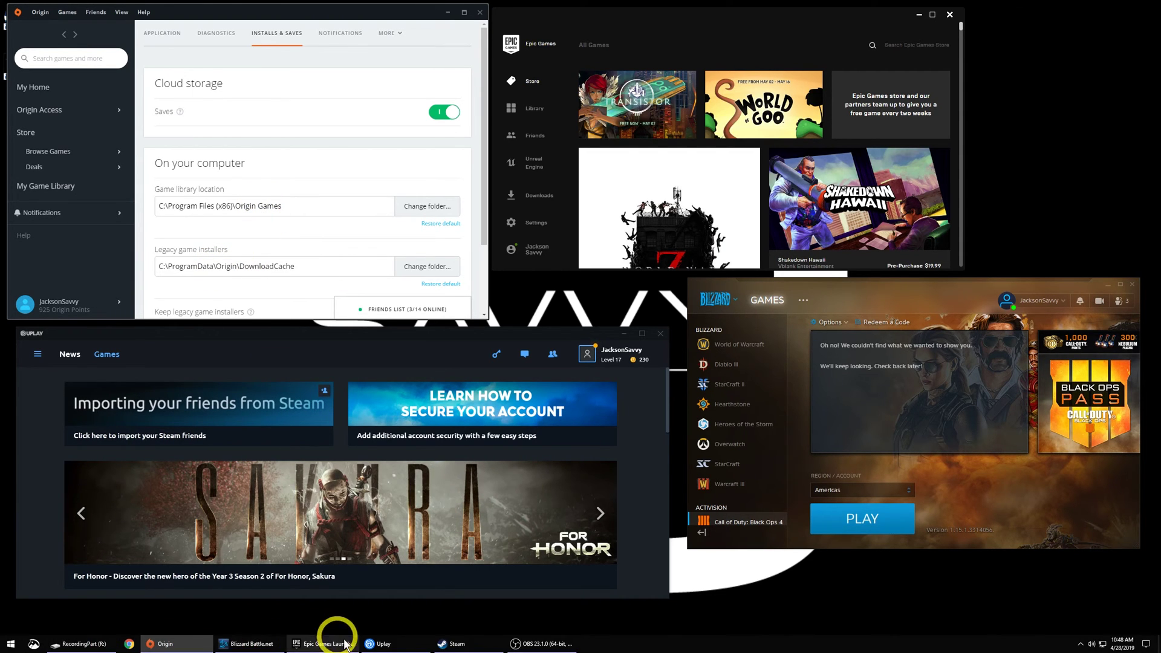
left_click(453, 644)
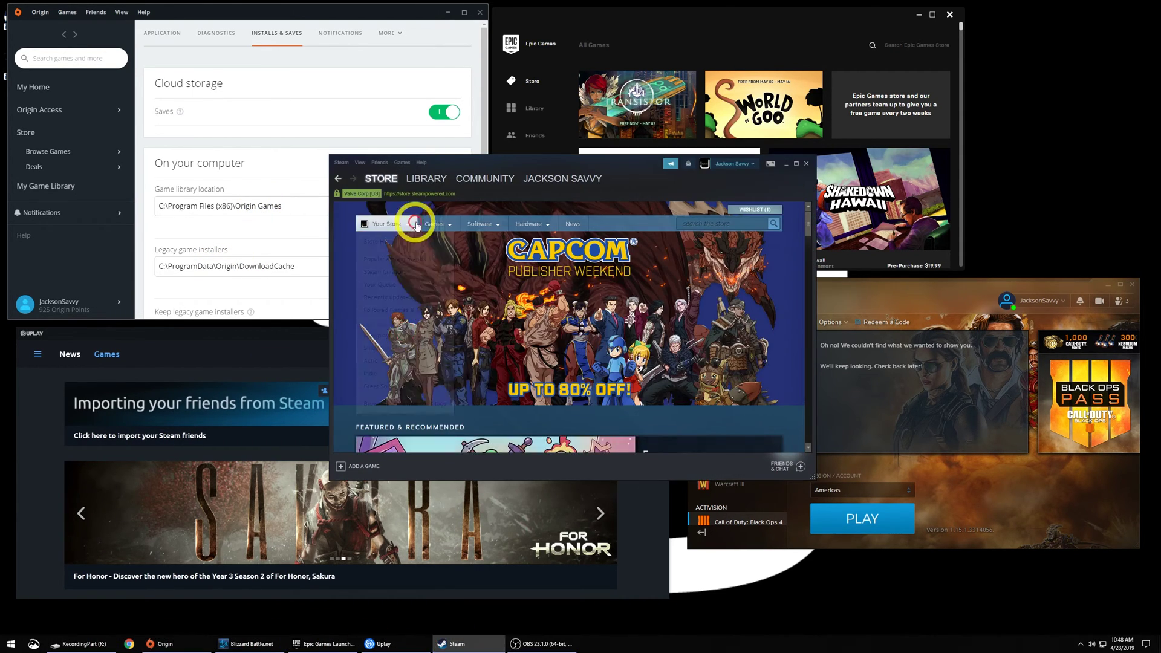
left_click(401, 169)
left_click(423, 221)
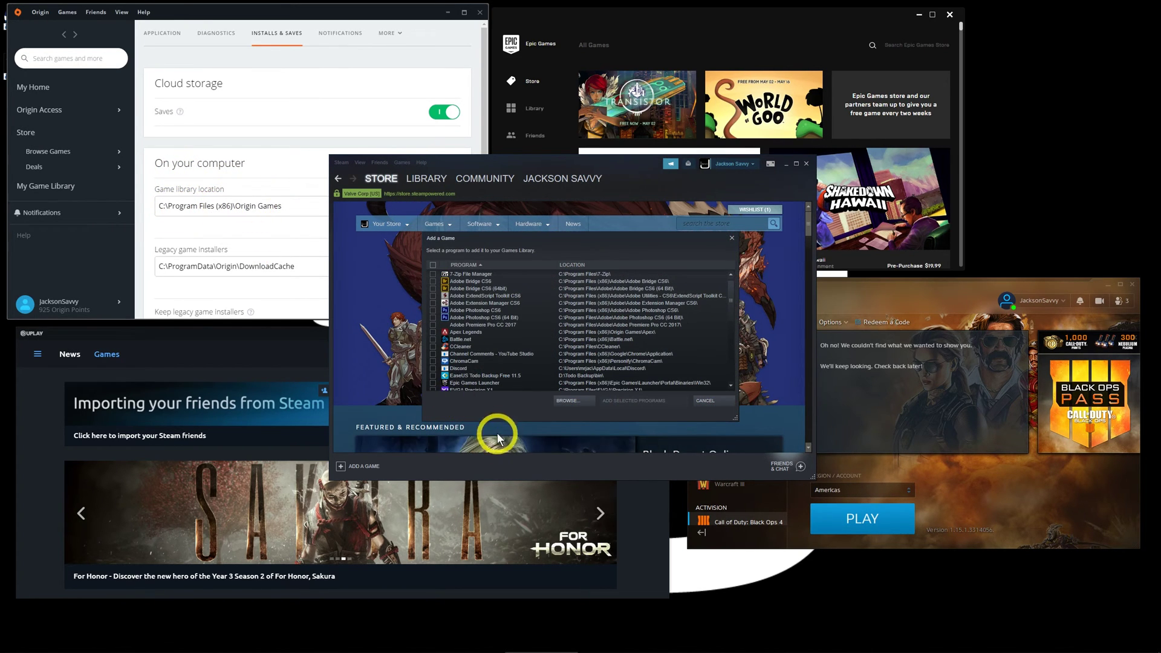
left_click(567, 401)
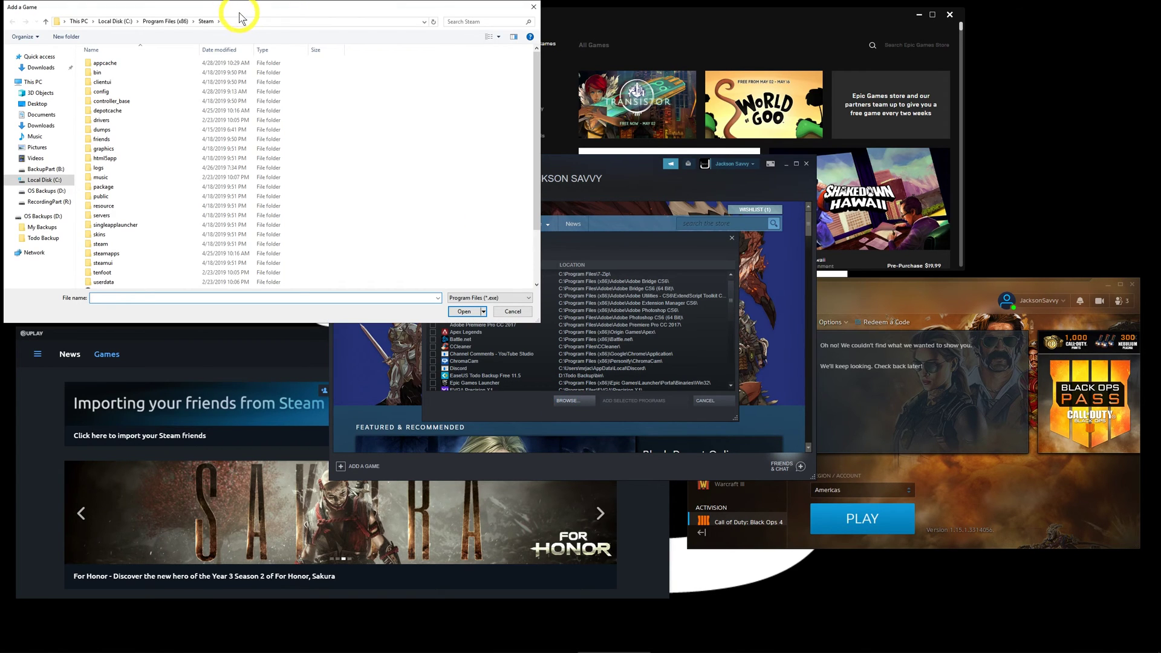
left_click_drag(240, 16, 712, 45)
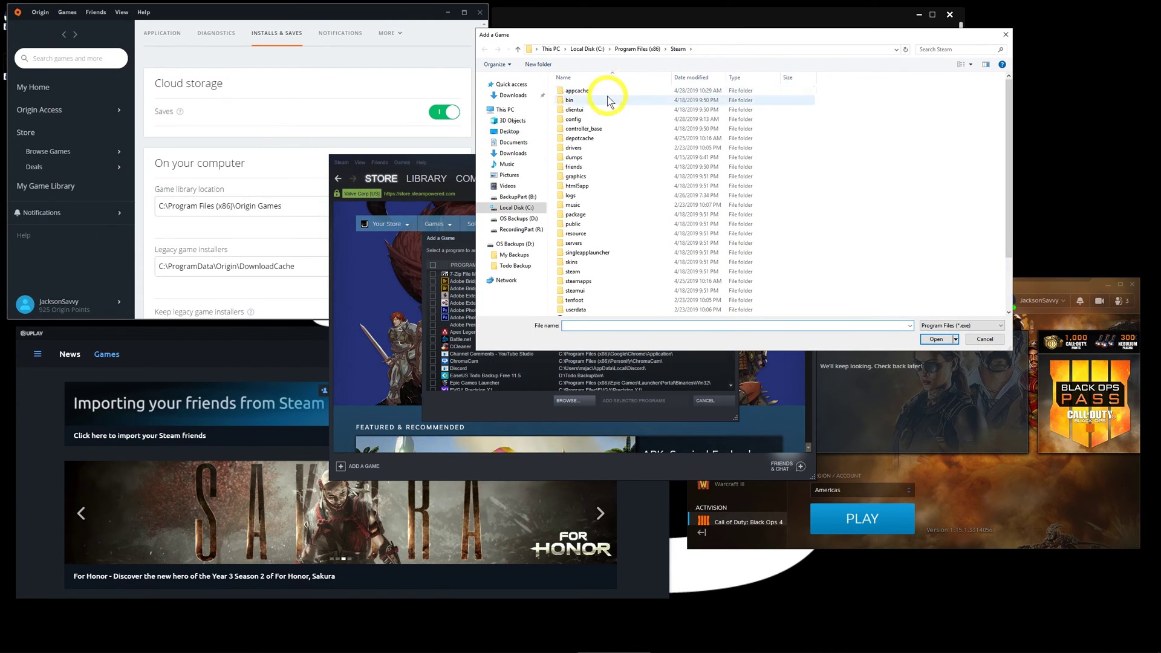
left_click(639, 49)
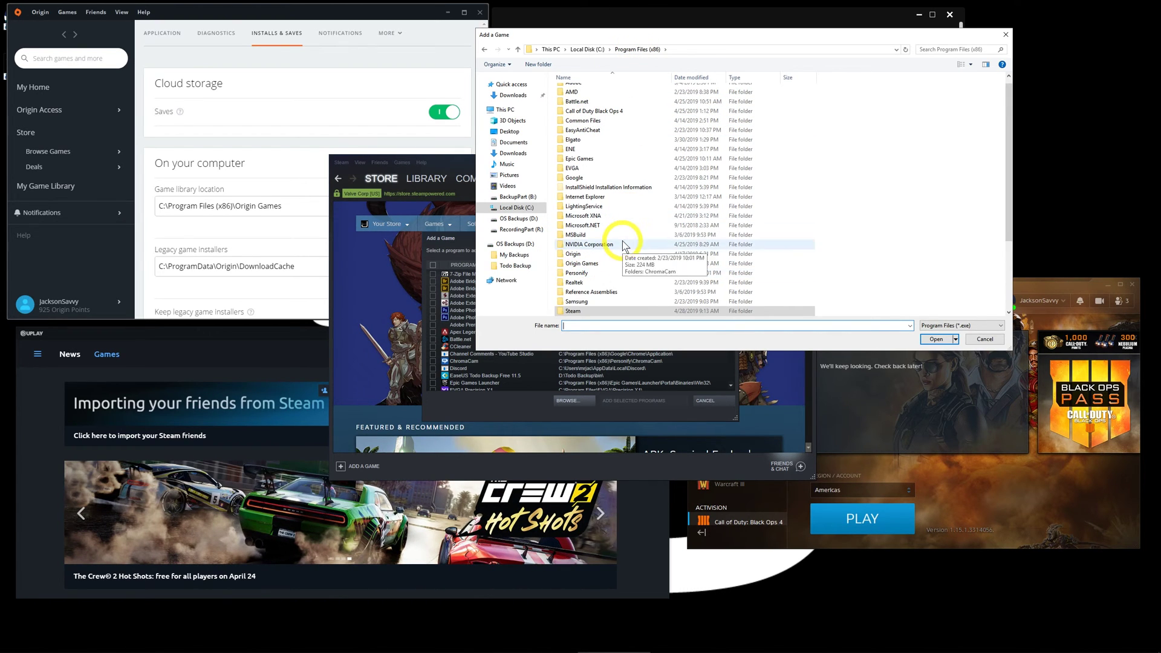
double_click(583, 264)
double_click(577, 90)
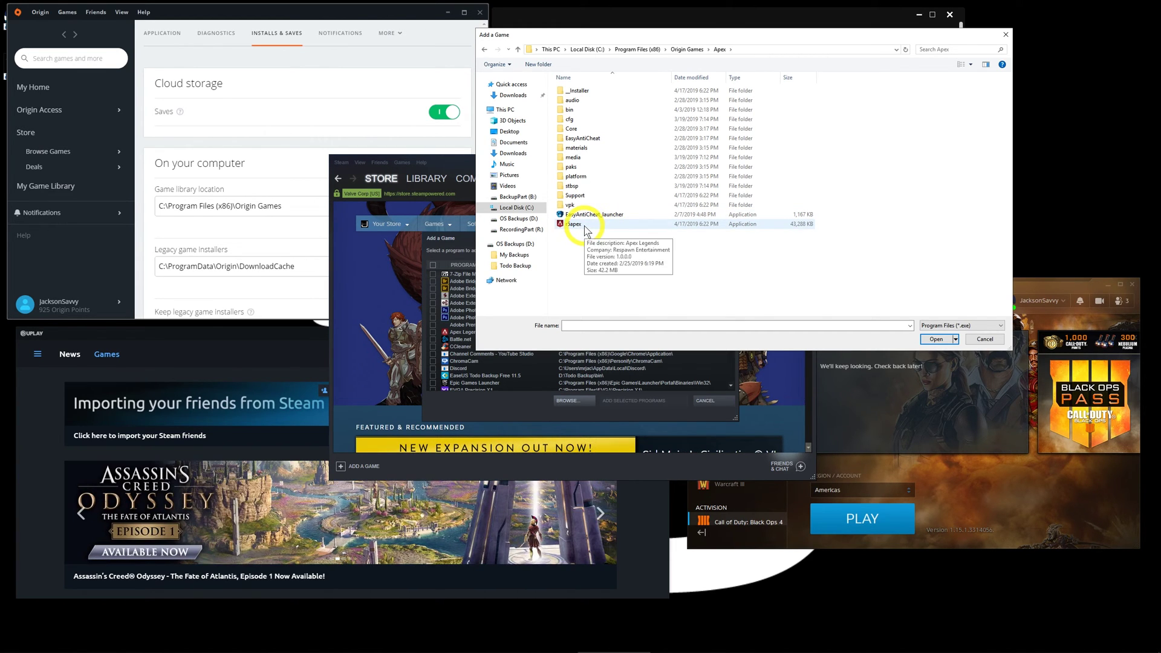
left_click(1006, 35)
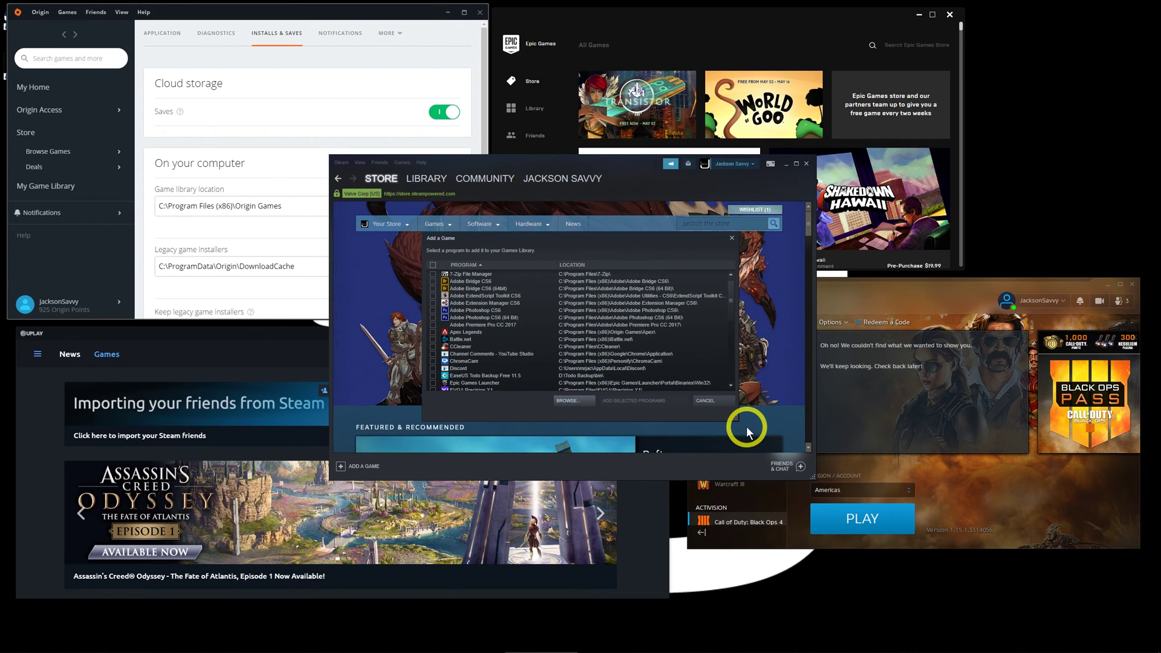
left_click(707, 401)
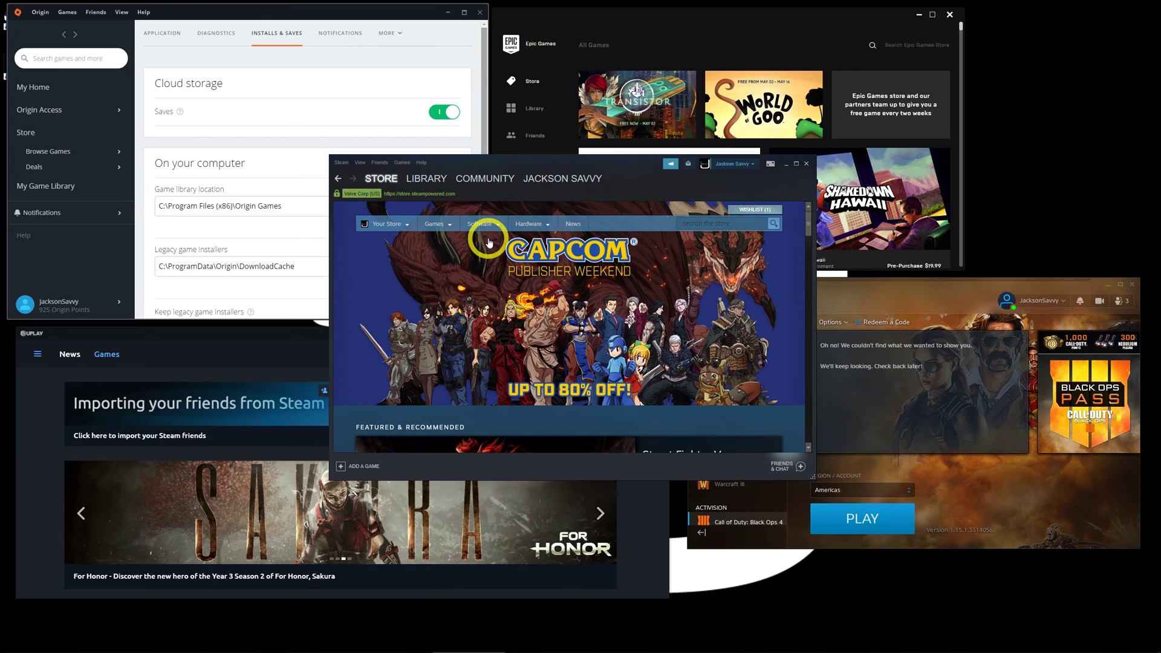
Step: Switch to GeForce Experience and look over its graphics driver page, detected games and game scanning options
mouse_move(931, 650)
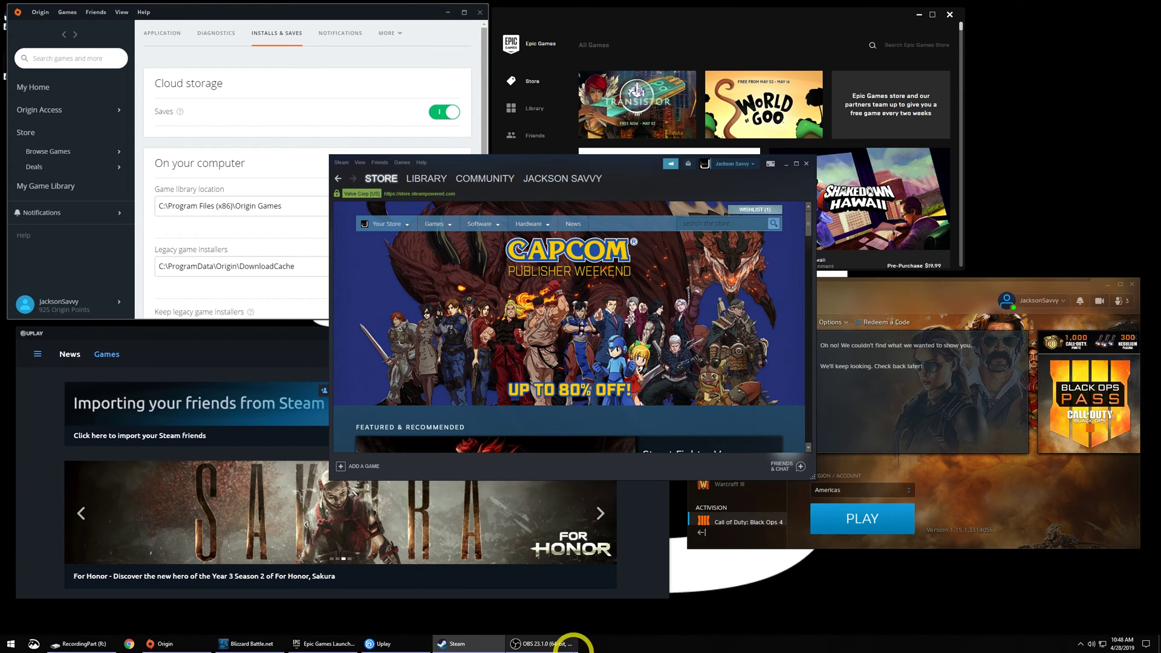
left_click(1080, 645)
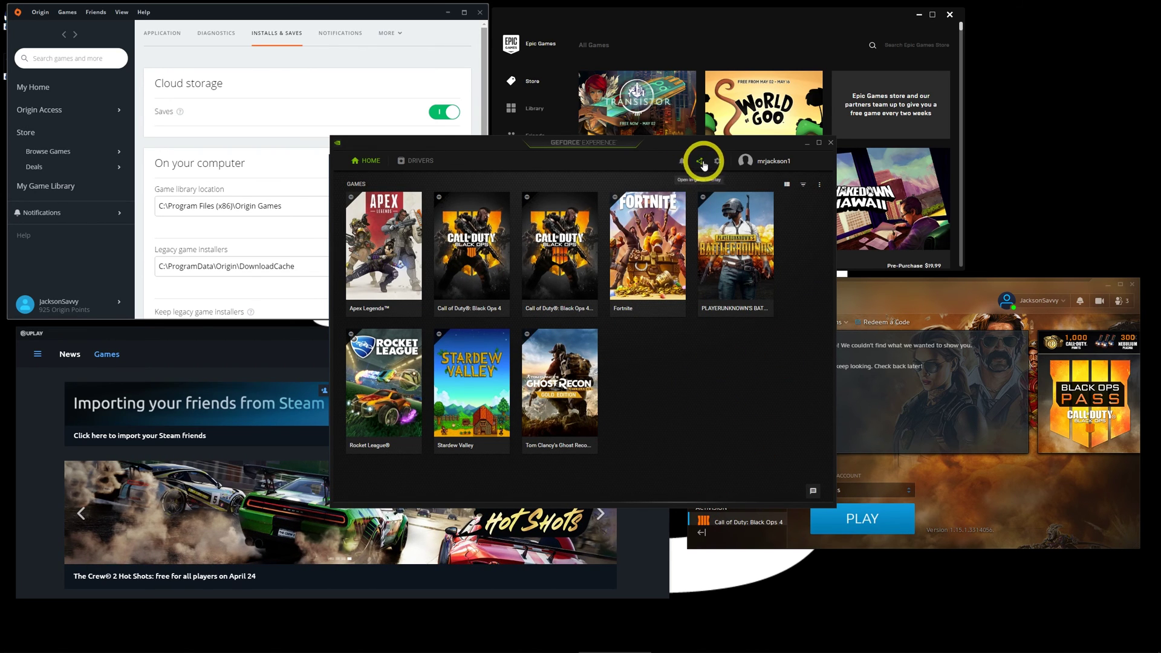
left_click(417, 160)
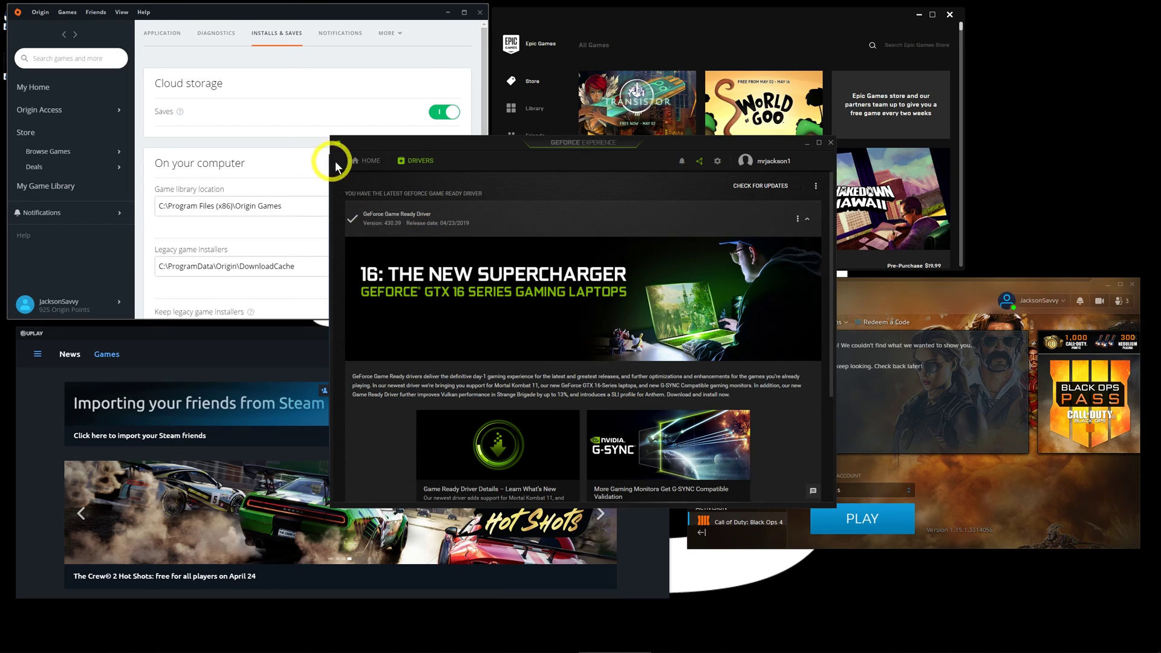
left_click(356, 160)
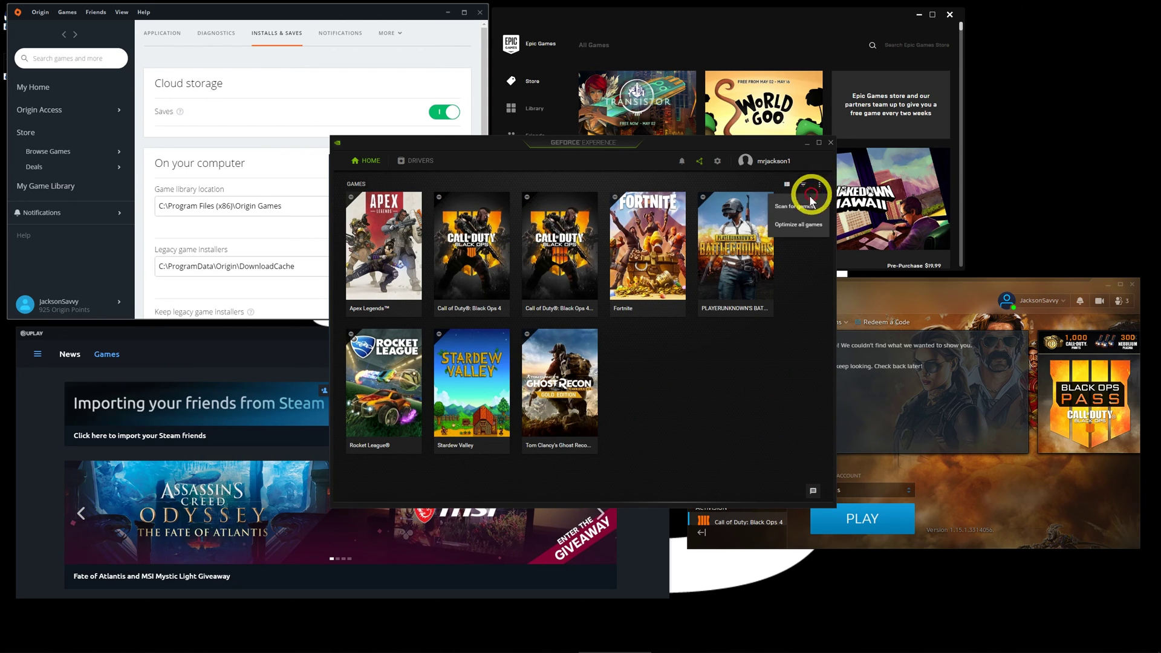
left_click(754, 404)
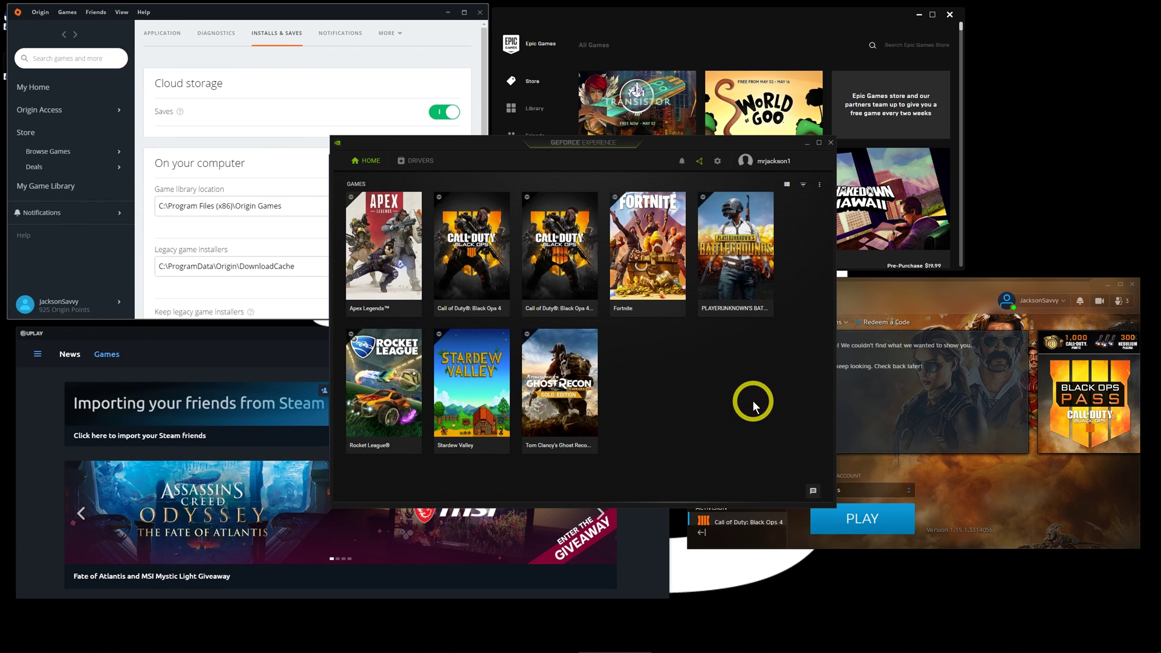